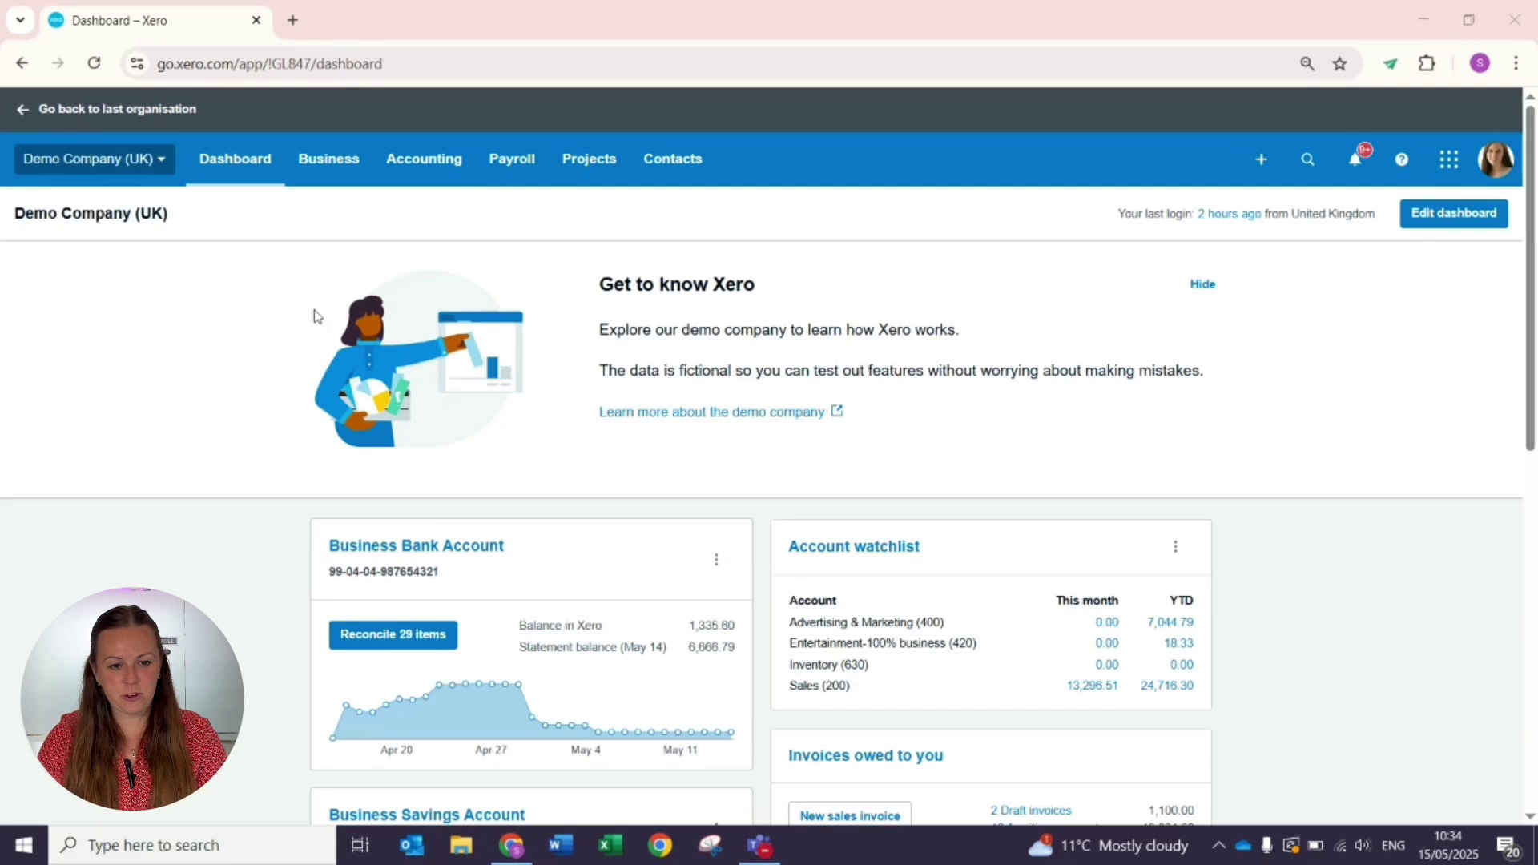
- Open the Business menu in the top navigation of the Demo Company (UK) dashboard
left_click(314, 165)
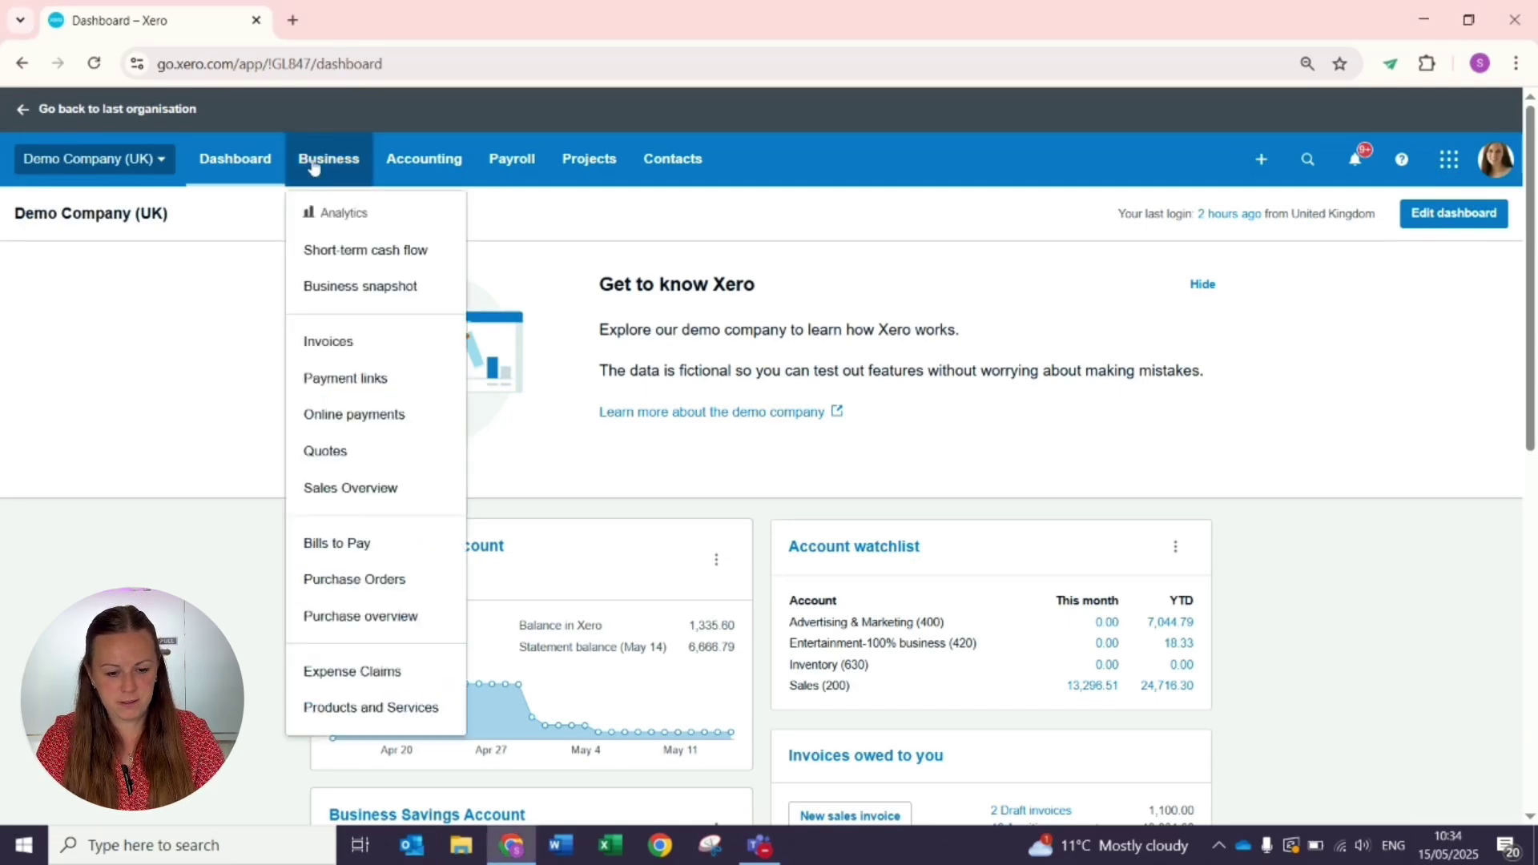
- Go to Products and services and show the Import options for Items and Opening Balances
left_click(368, 709)
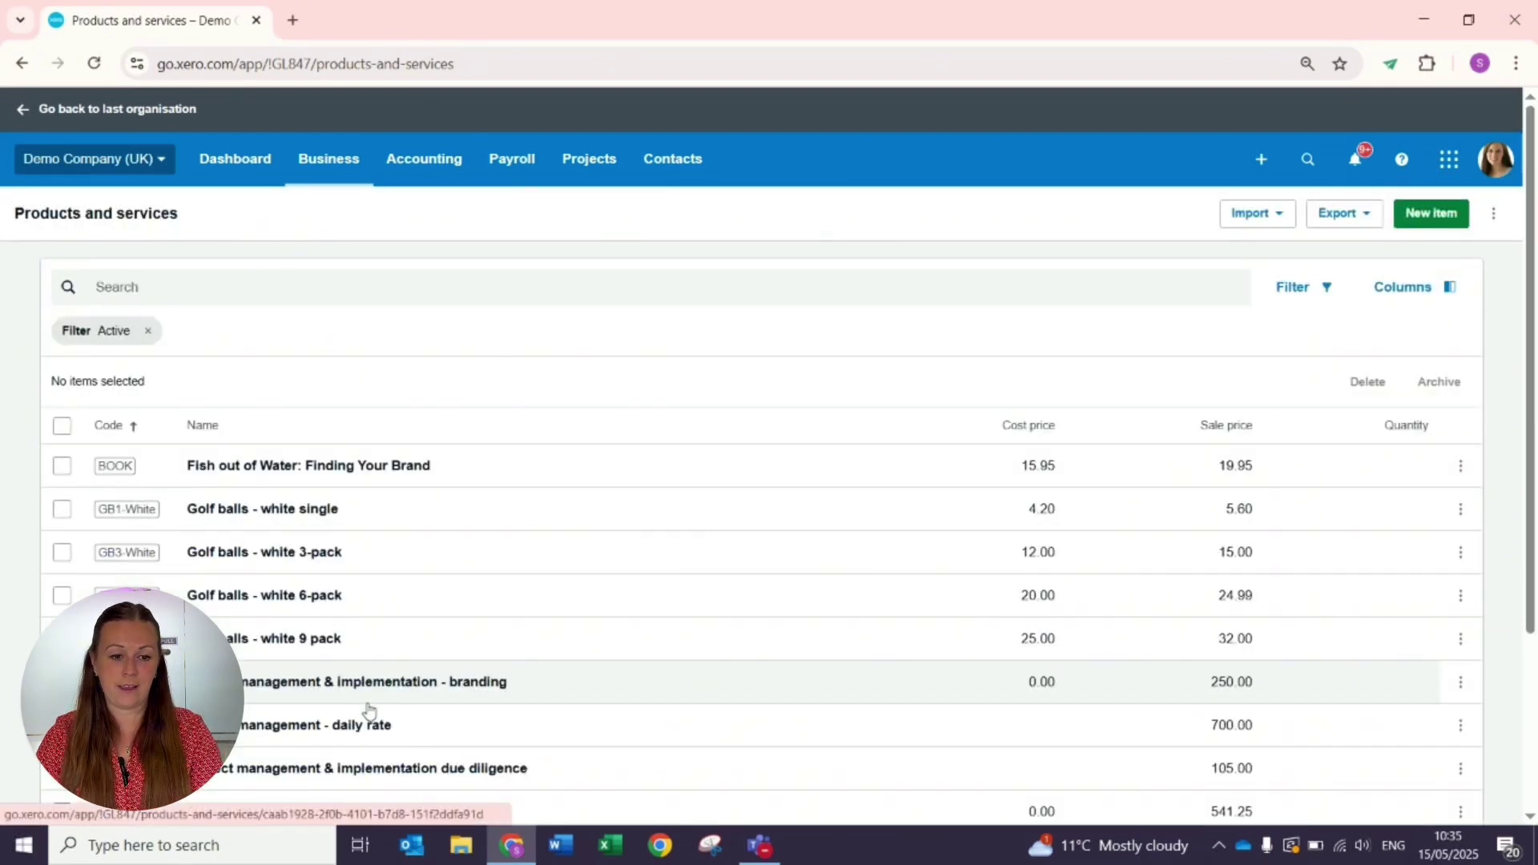
left_click(1264, 214)
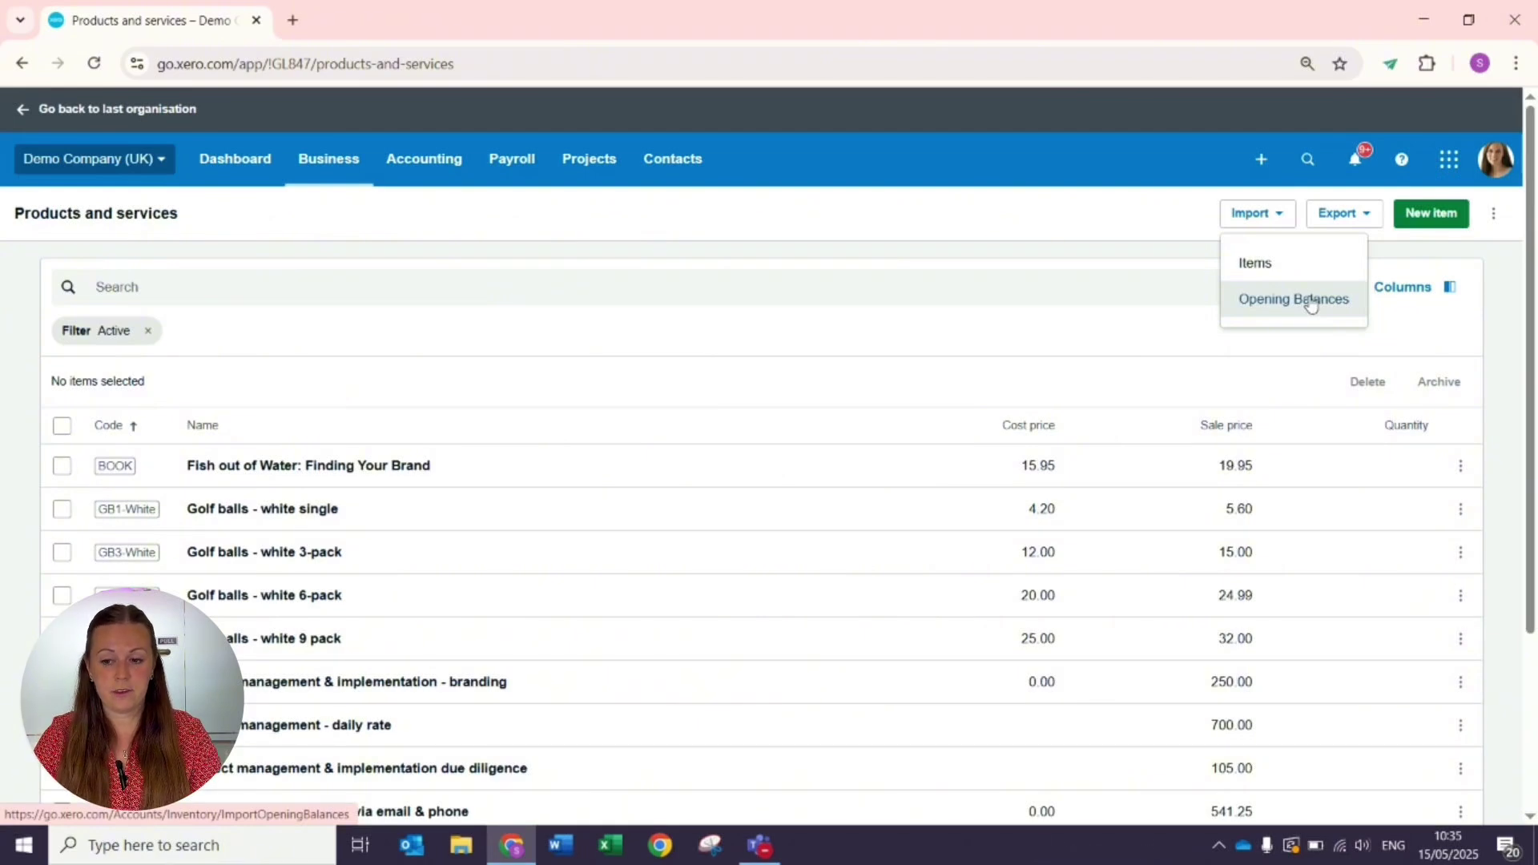
- Start a new item with Track inventory item on, using 630 - Inventory as asset account
left_click(1448, 219)
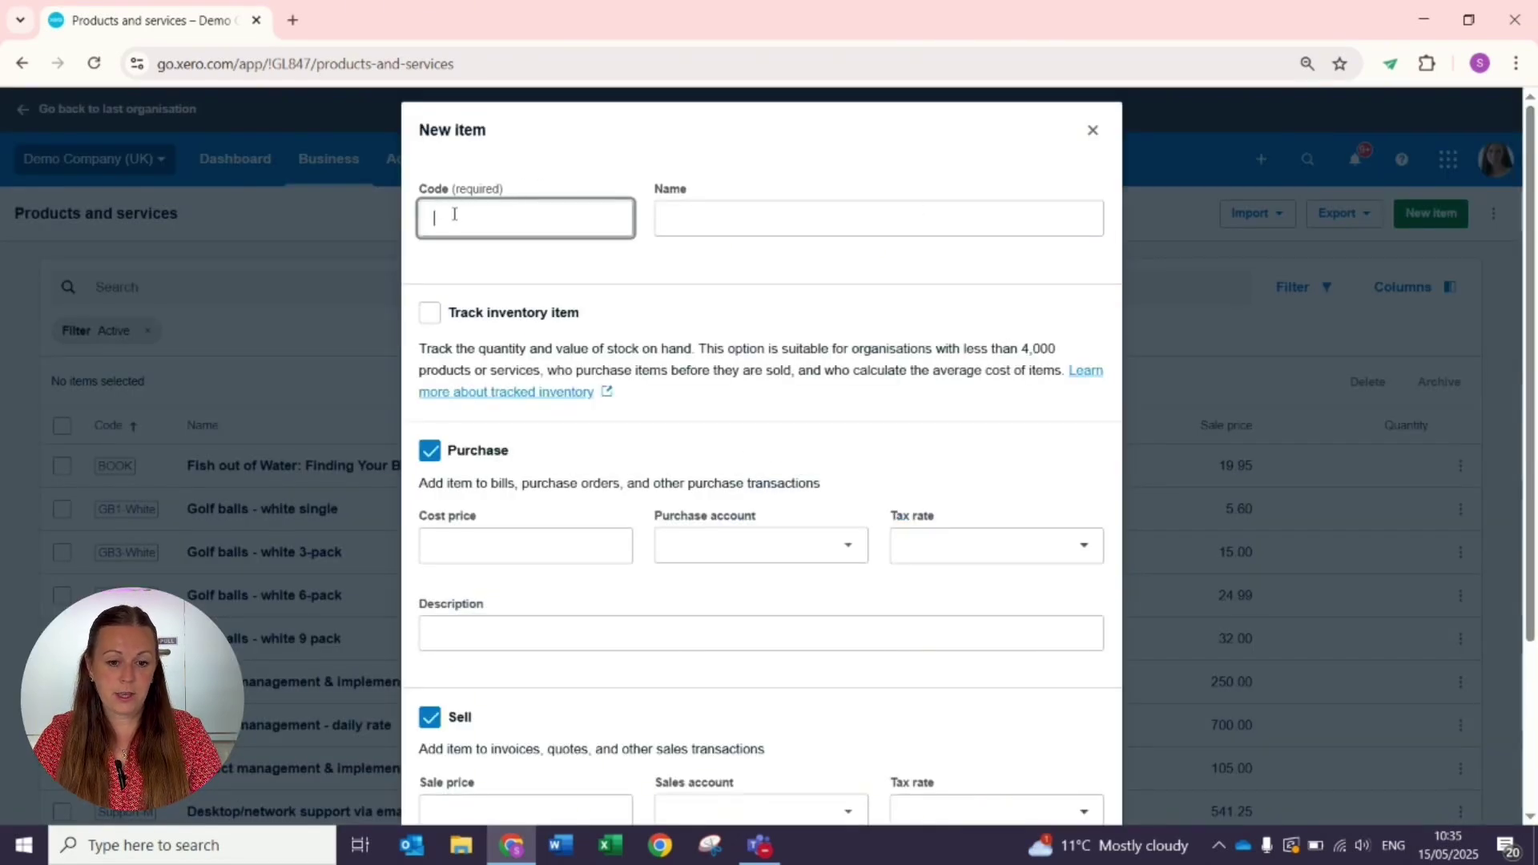
left_click(702, 219)
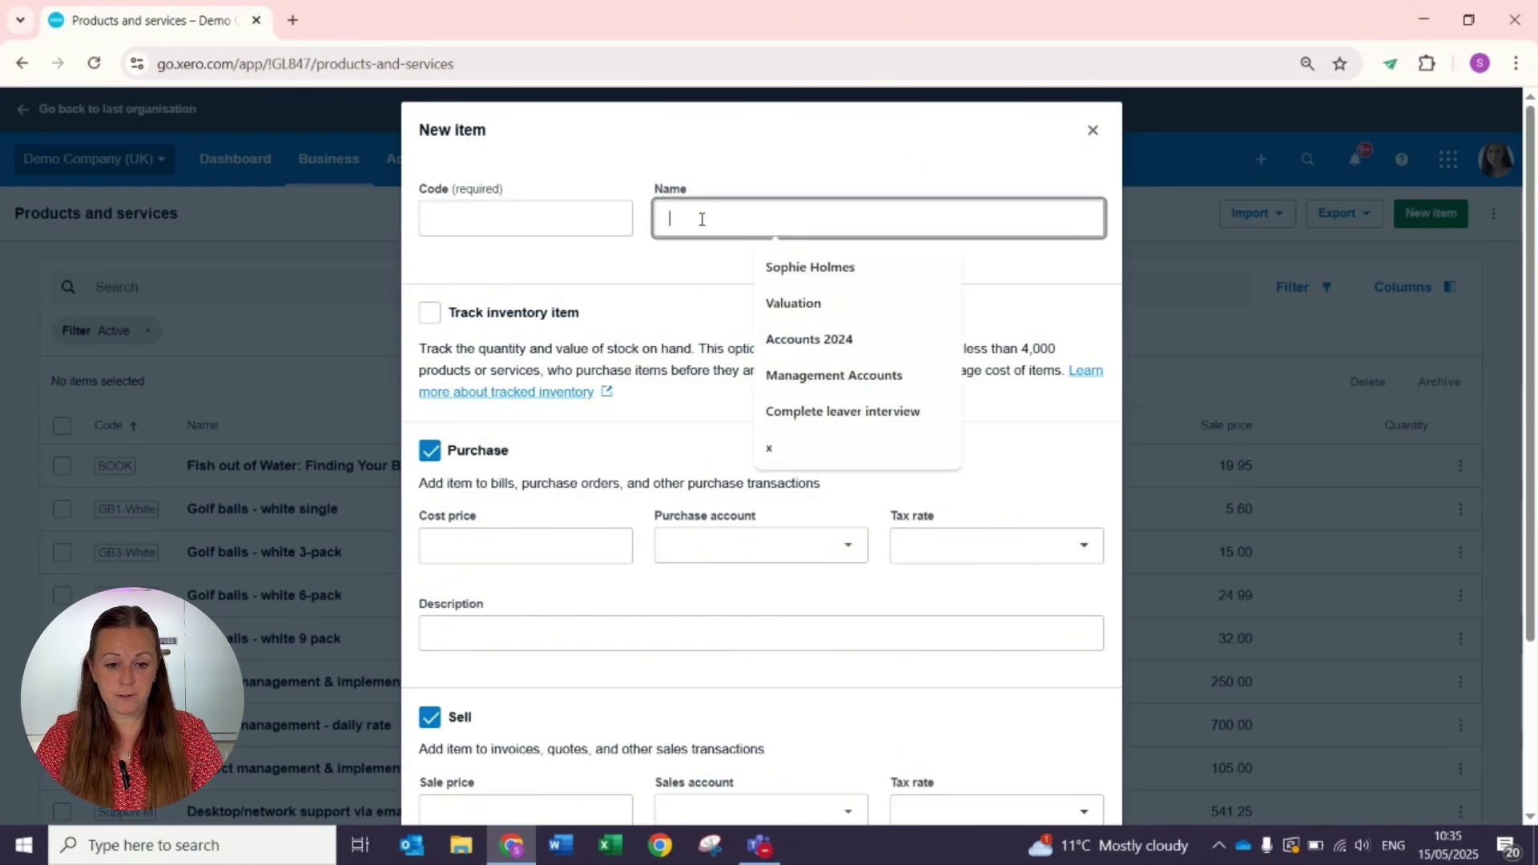
left_click(432, 315)
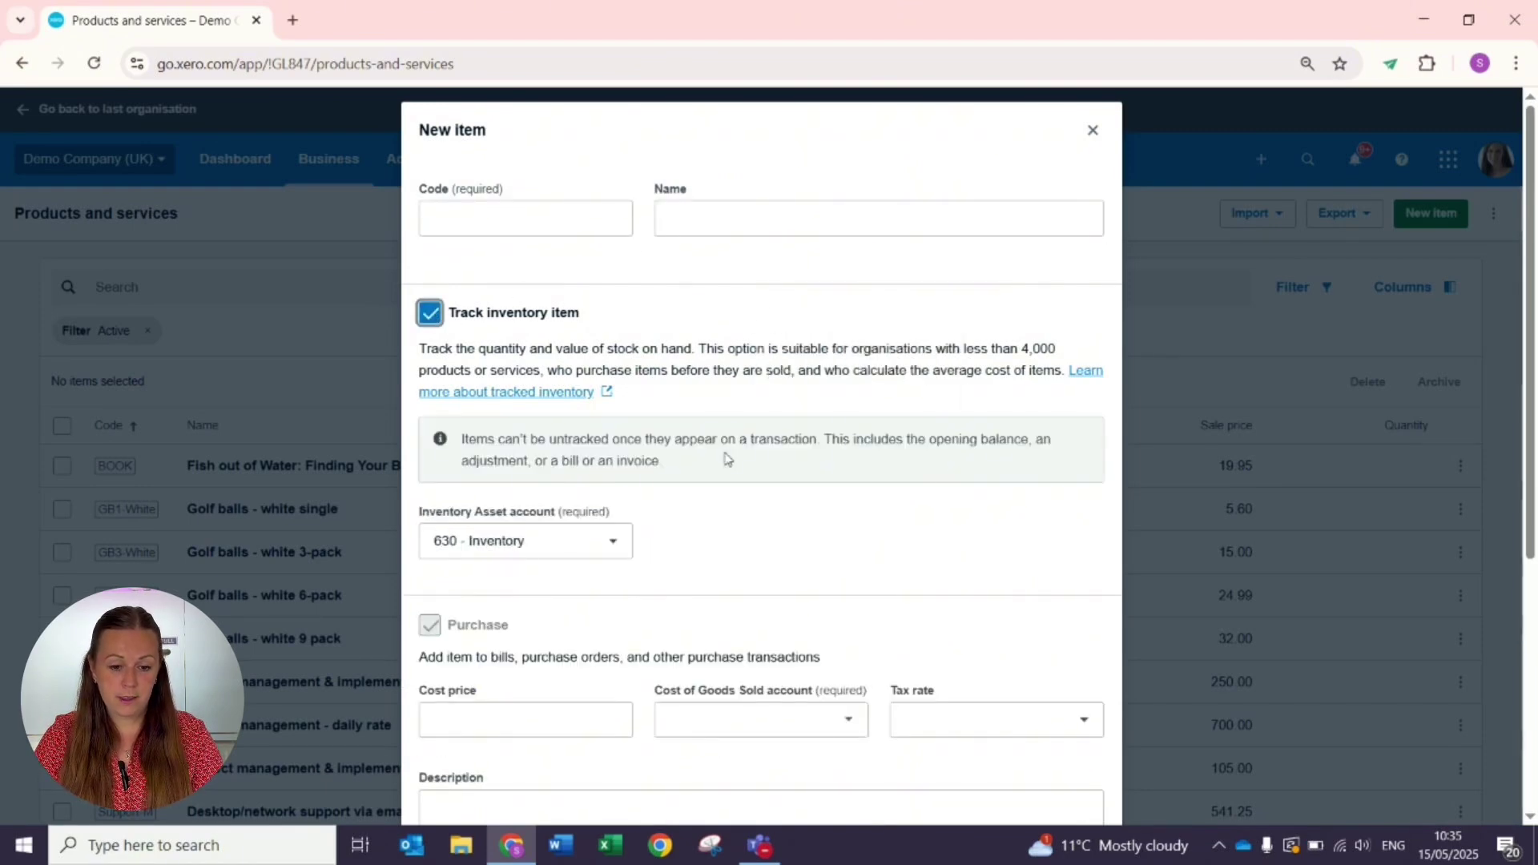
scroll(725, 457, "down", 5)
scroll(725, 457, "down", 1)
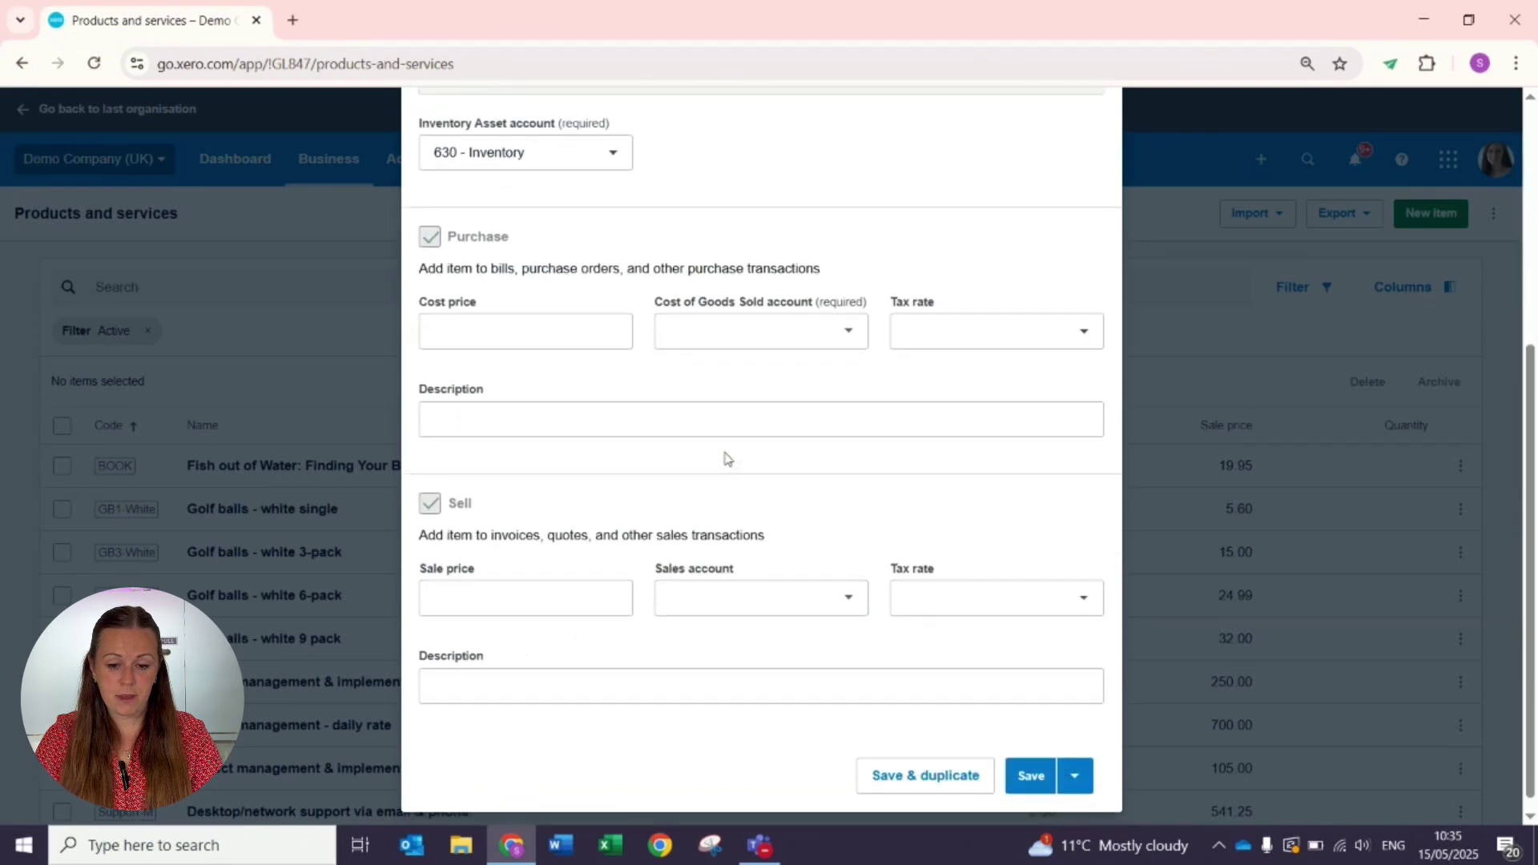
- Walk through the new item's Cost price and Sale price fields
left_click(441, 308)
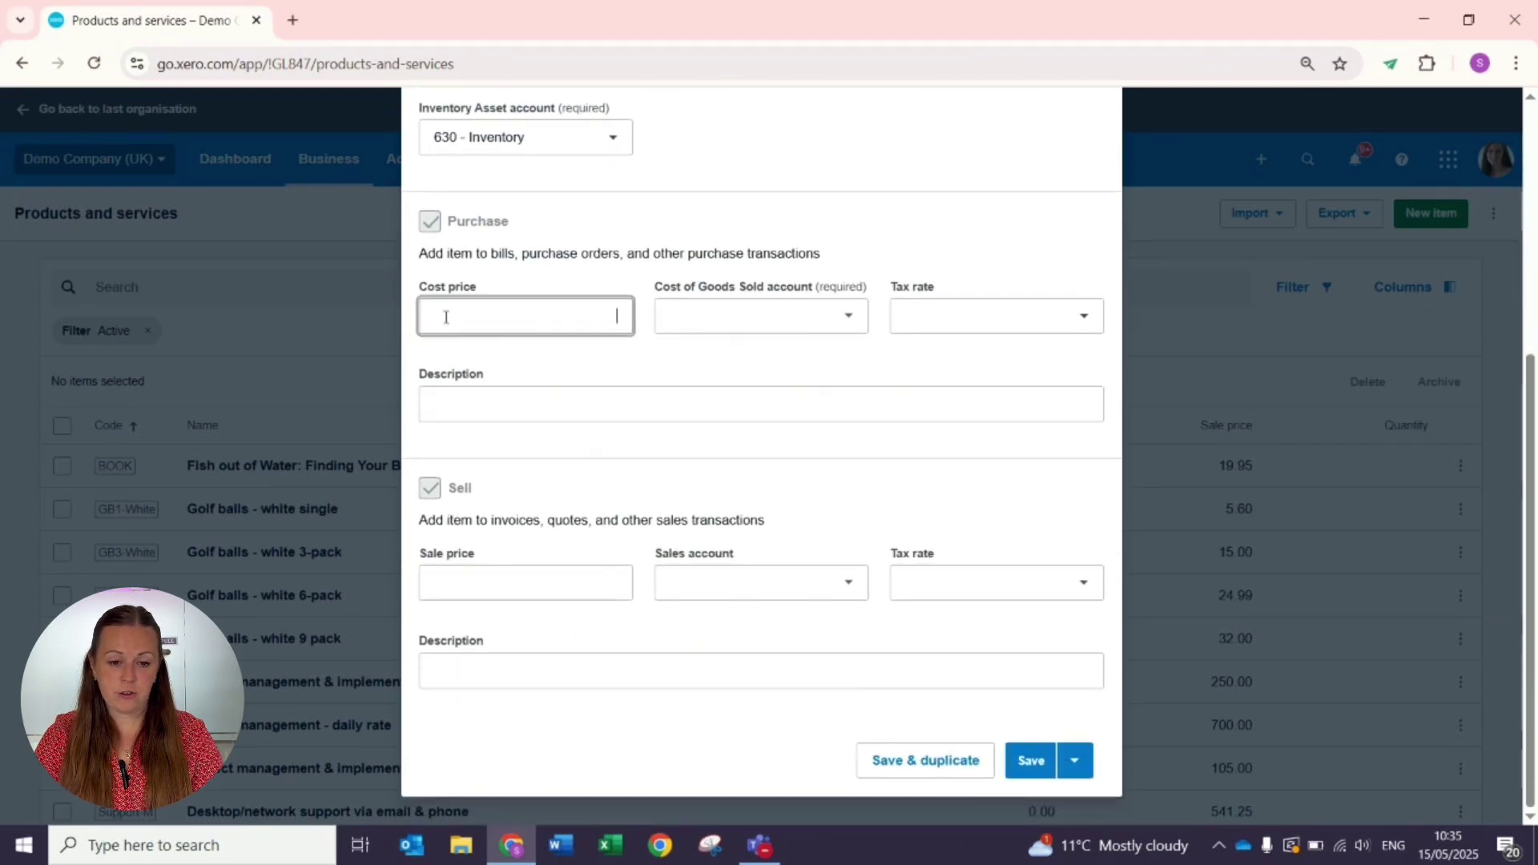
left_click(467, 585)
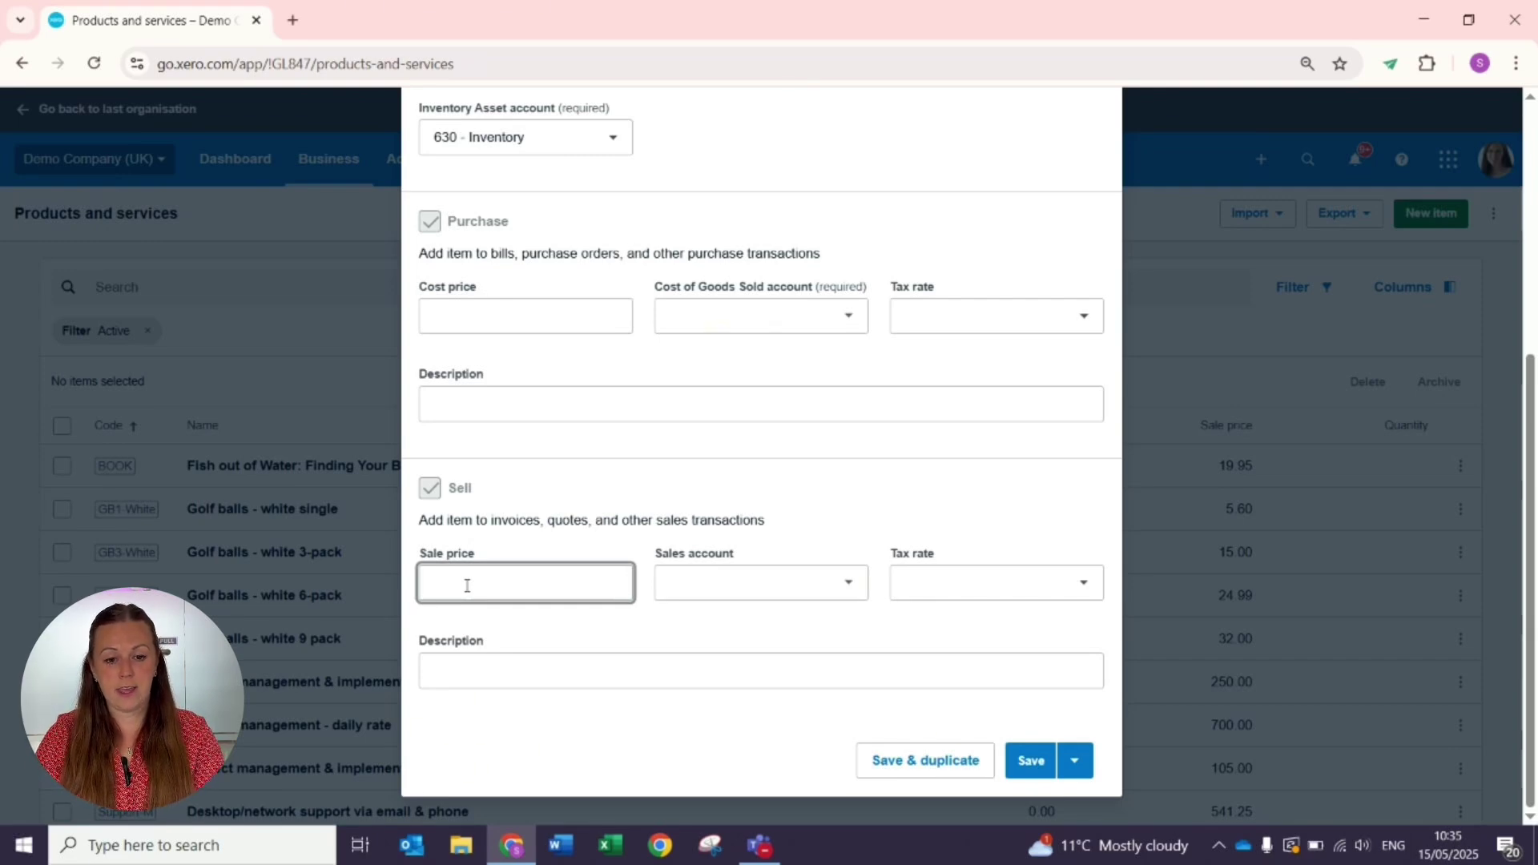
scroll(467, 585, "up", 1)
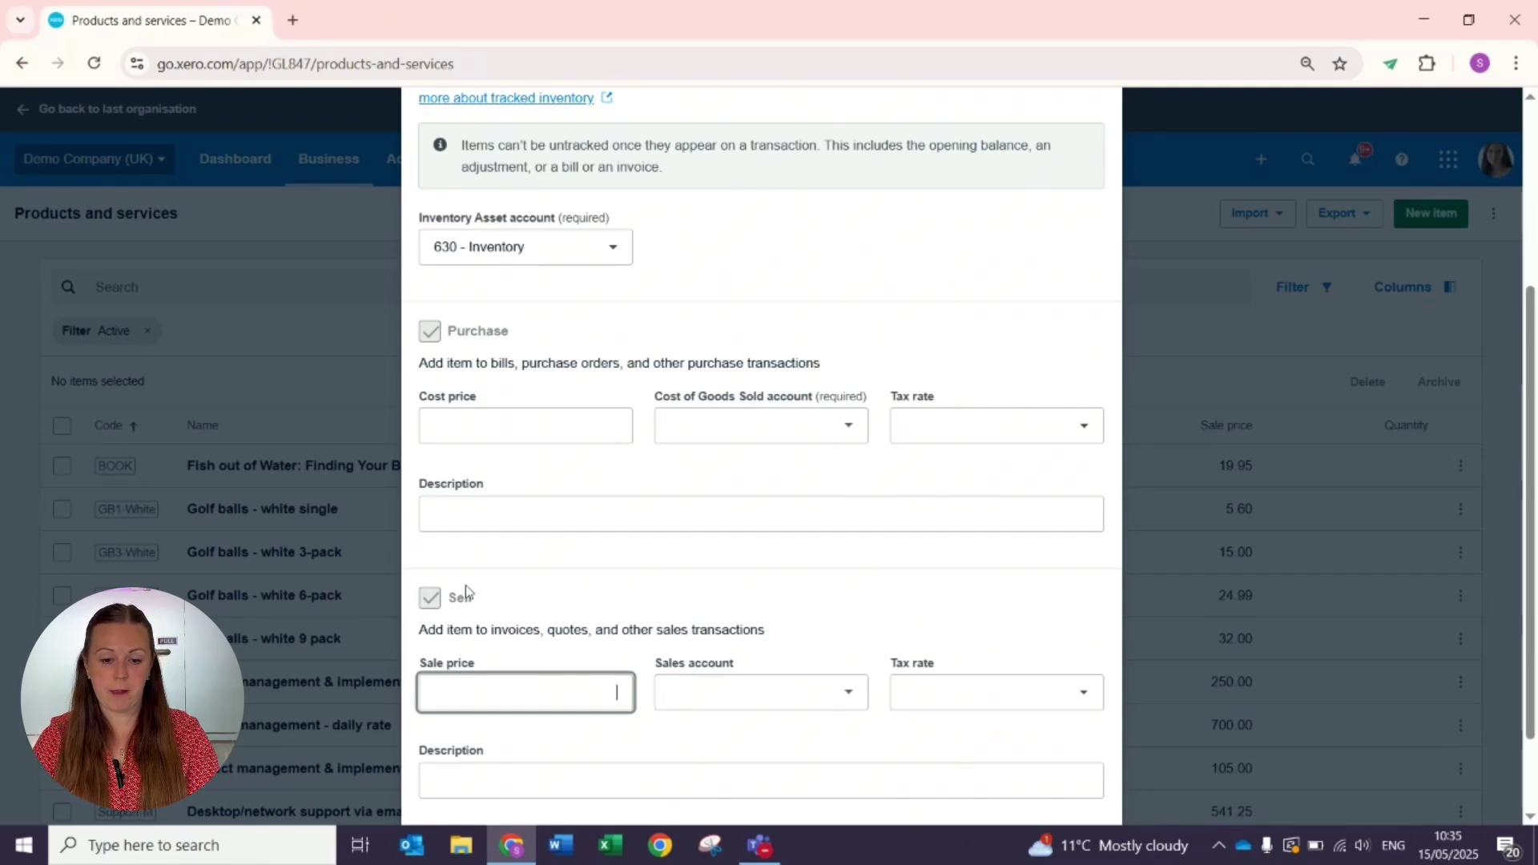
scroll(466, 591, "down", 1)
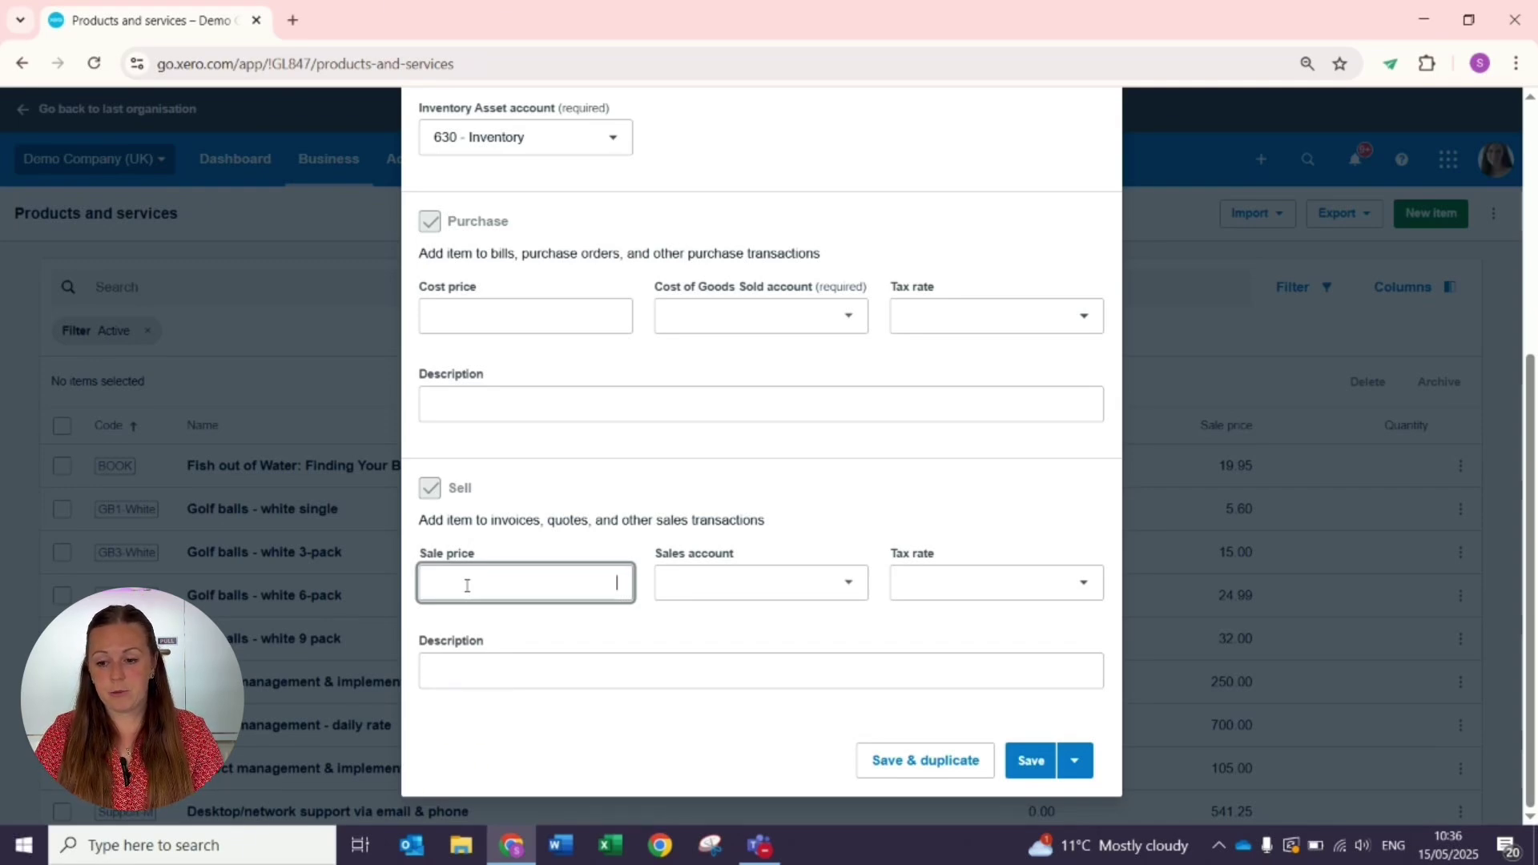
scroll(467, 586, "up", 2)
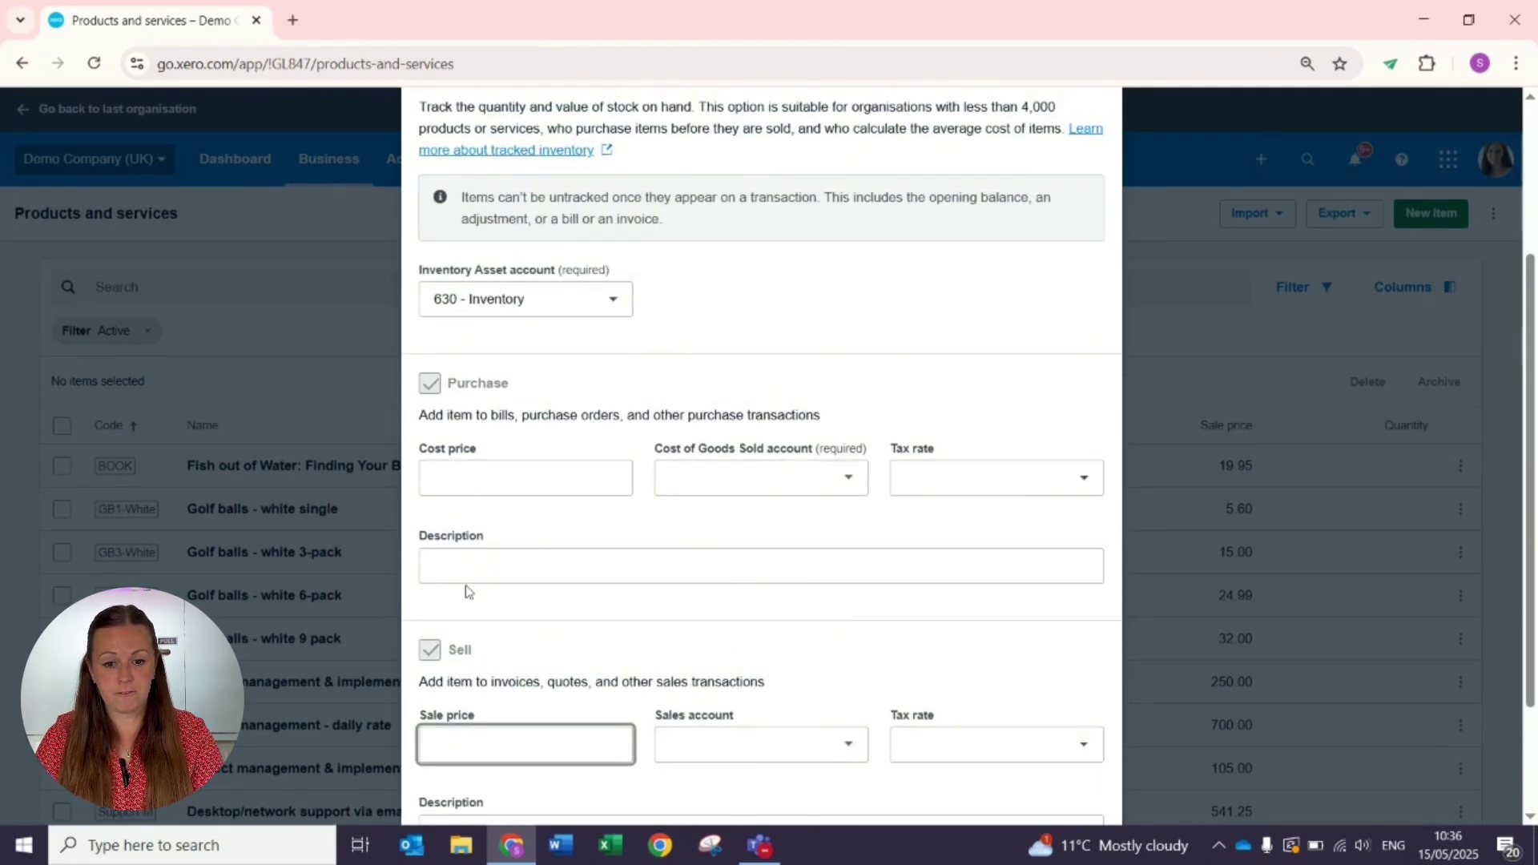
scroll(467, 591, "down", 2)
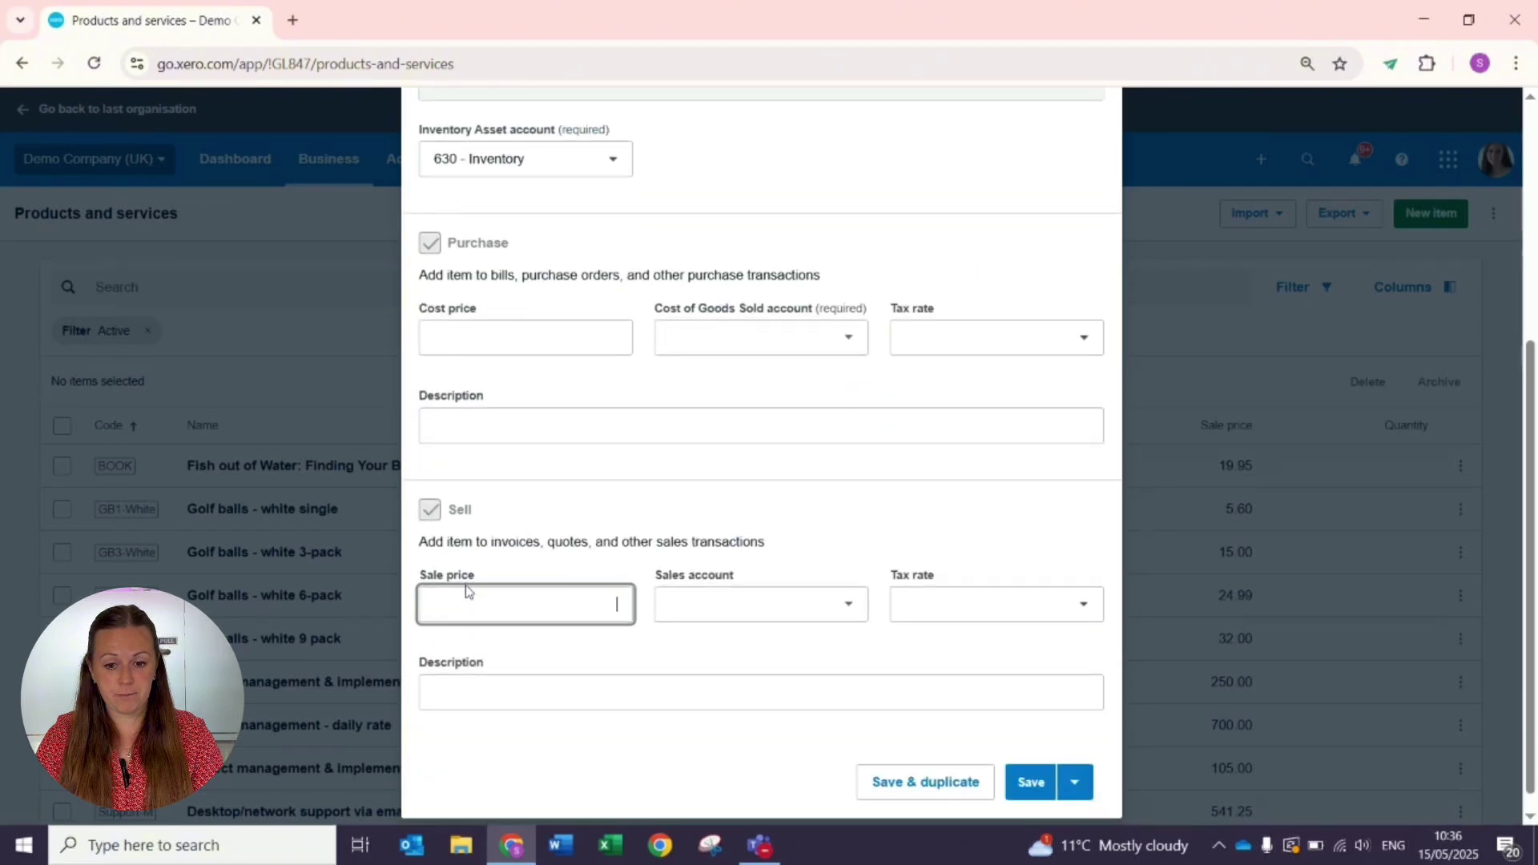
left_click(492, 324)
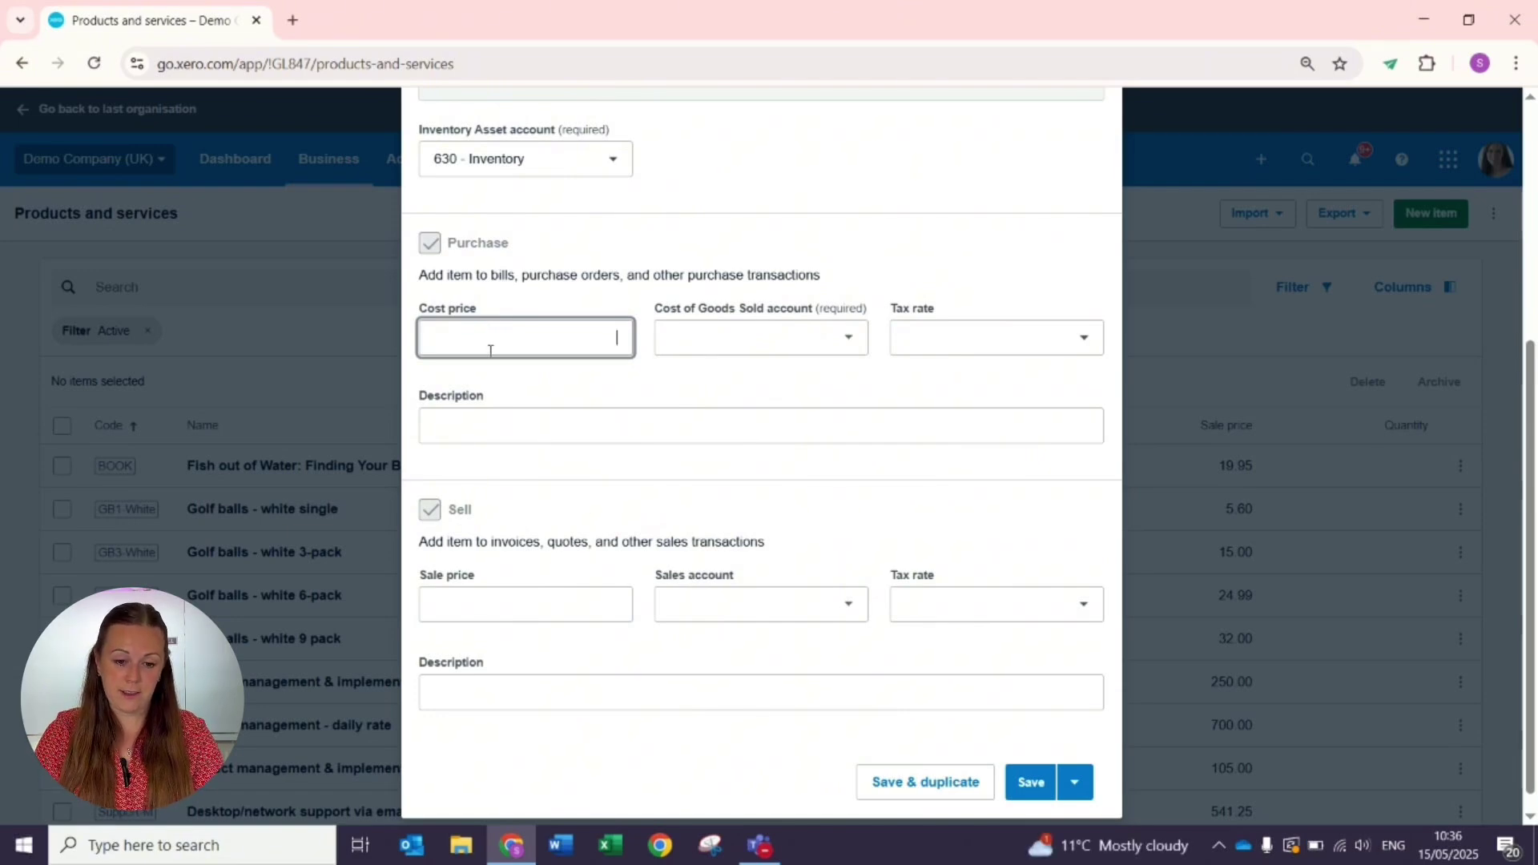
left_click(466, 608)
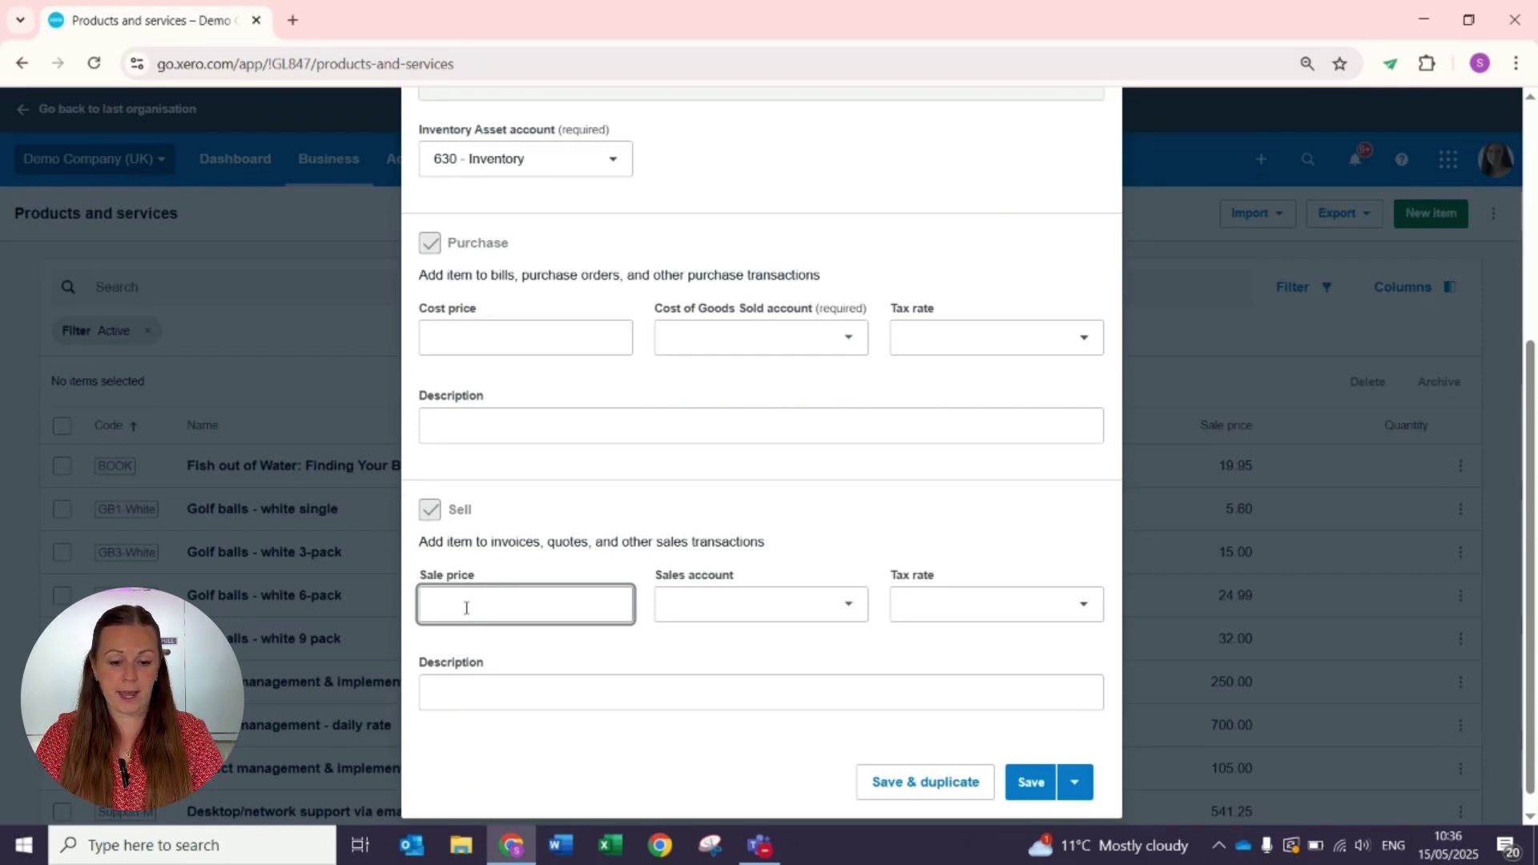
scroll(467, 608, "up", 5)
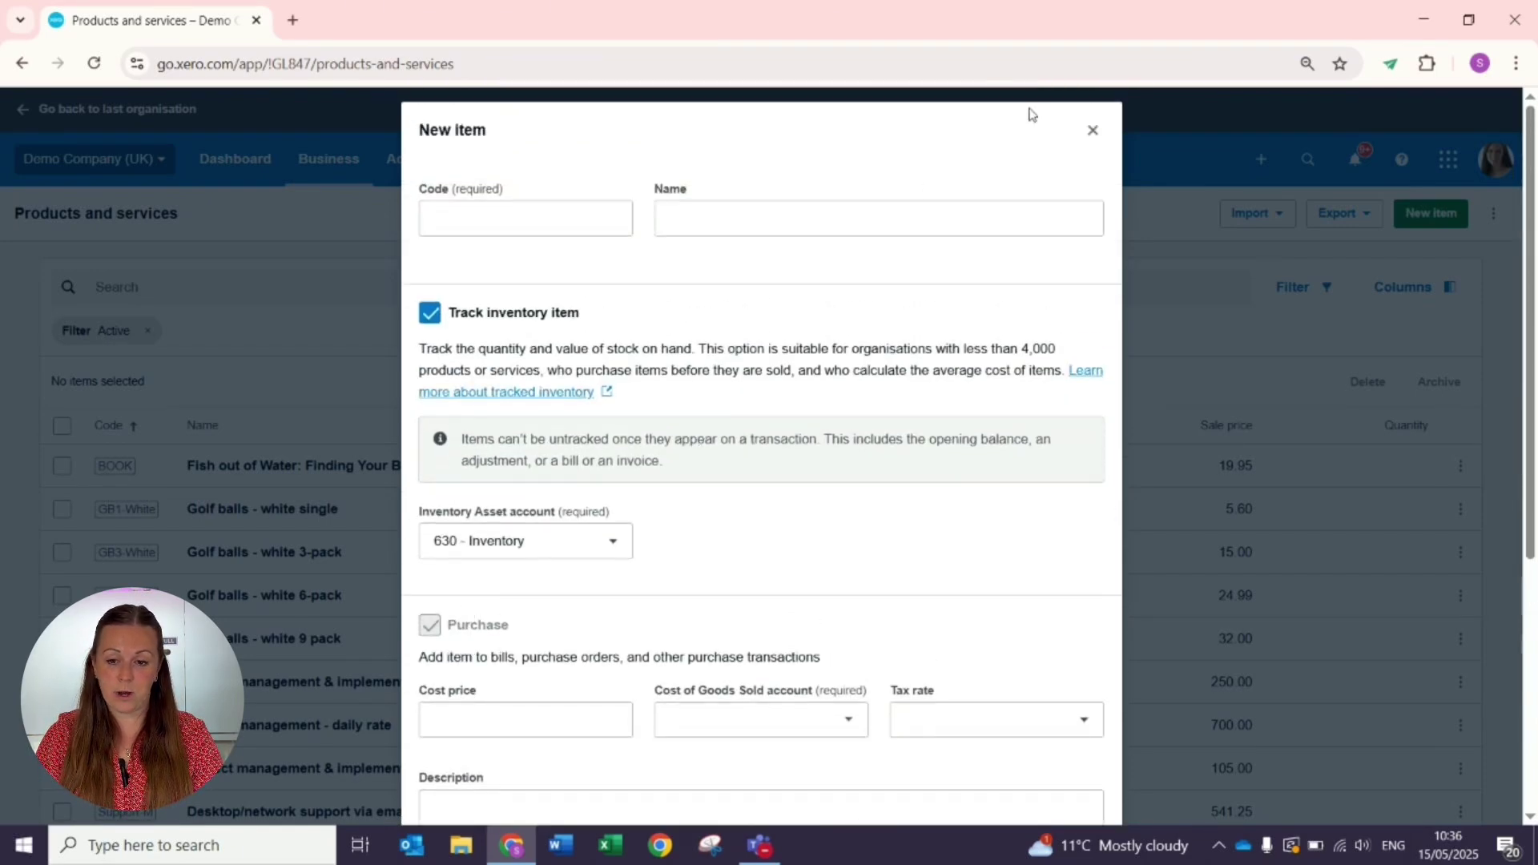
left_click(1092, 130)
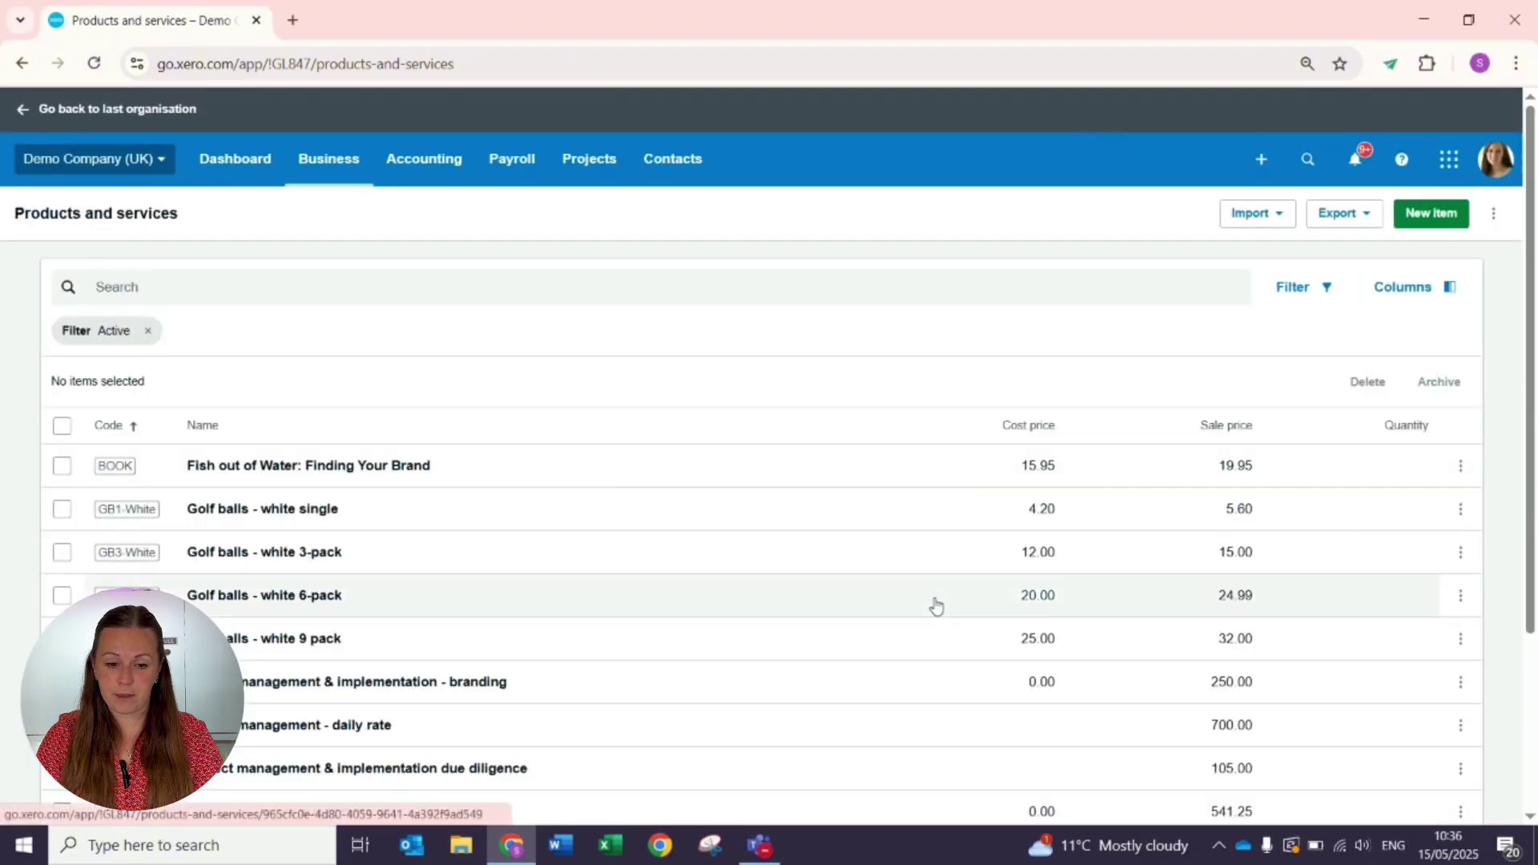
scroll(935, 607, "down", 3)
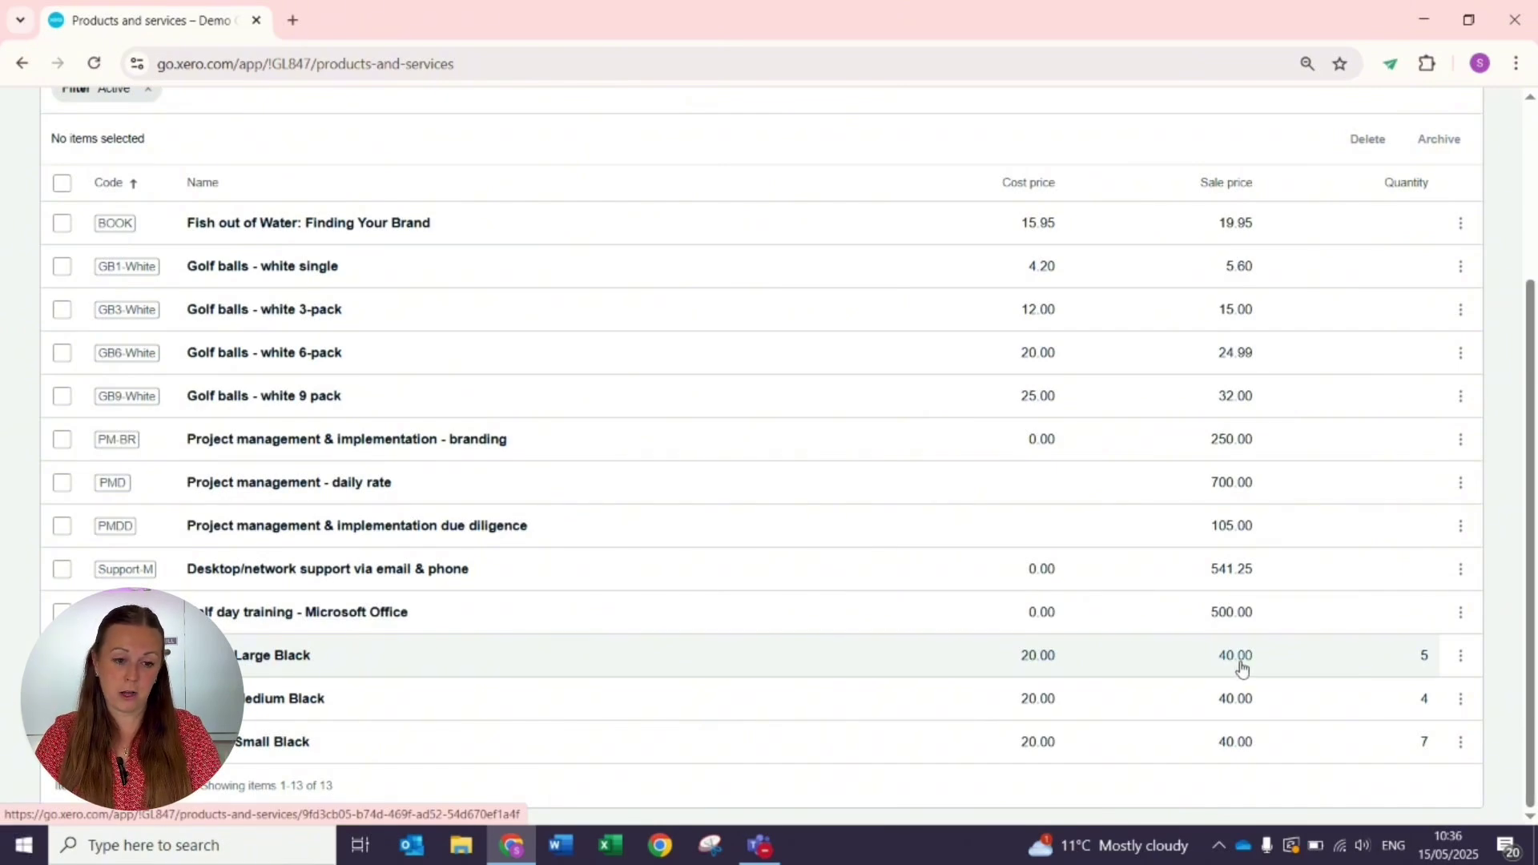
scroll(681, 598, "up", 3)
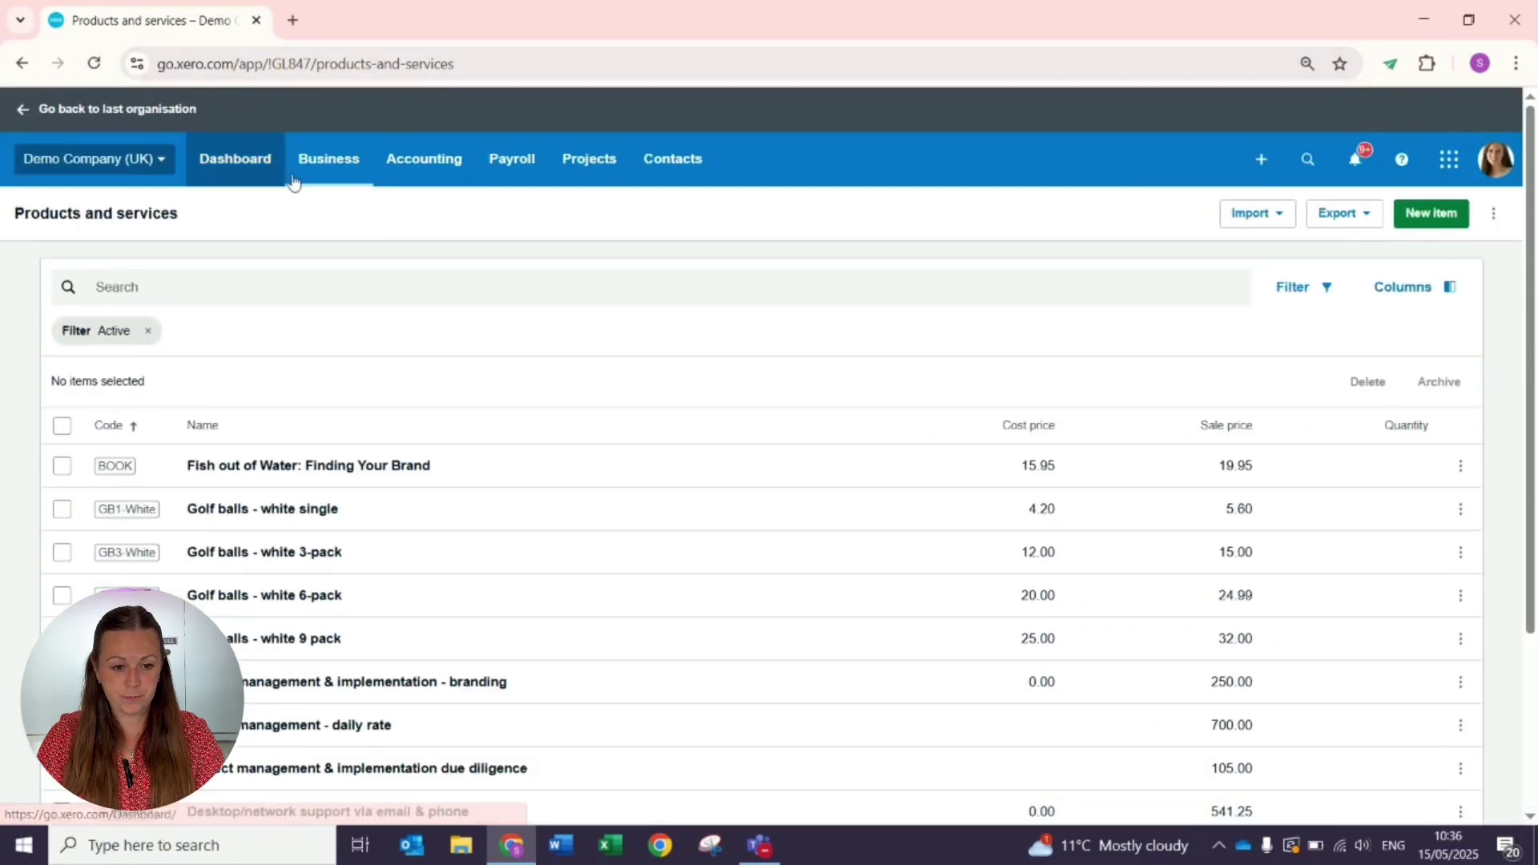
- Start a new bill from Business > Bills to Pay
left_click(323, 165)
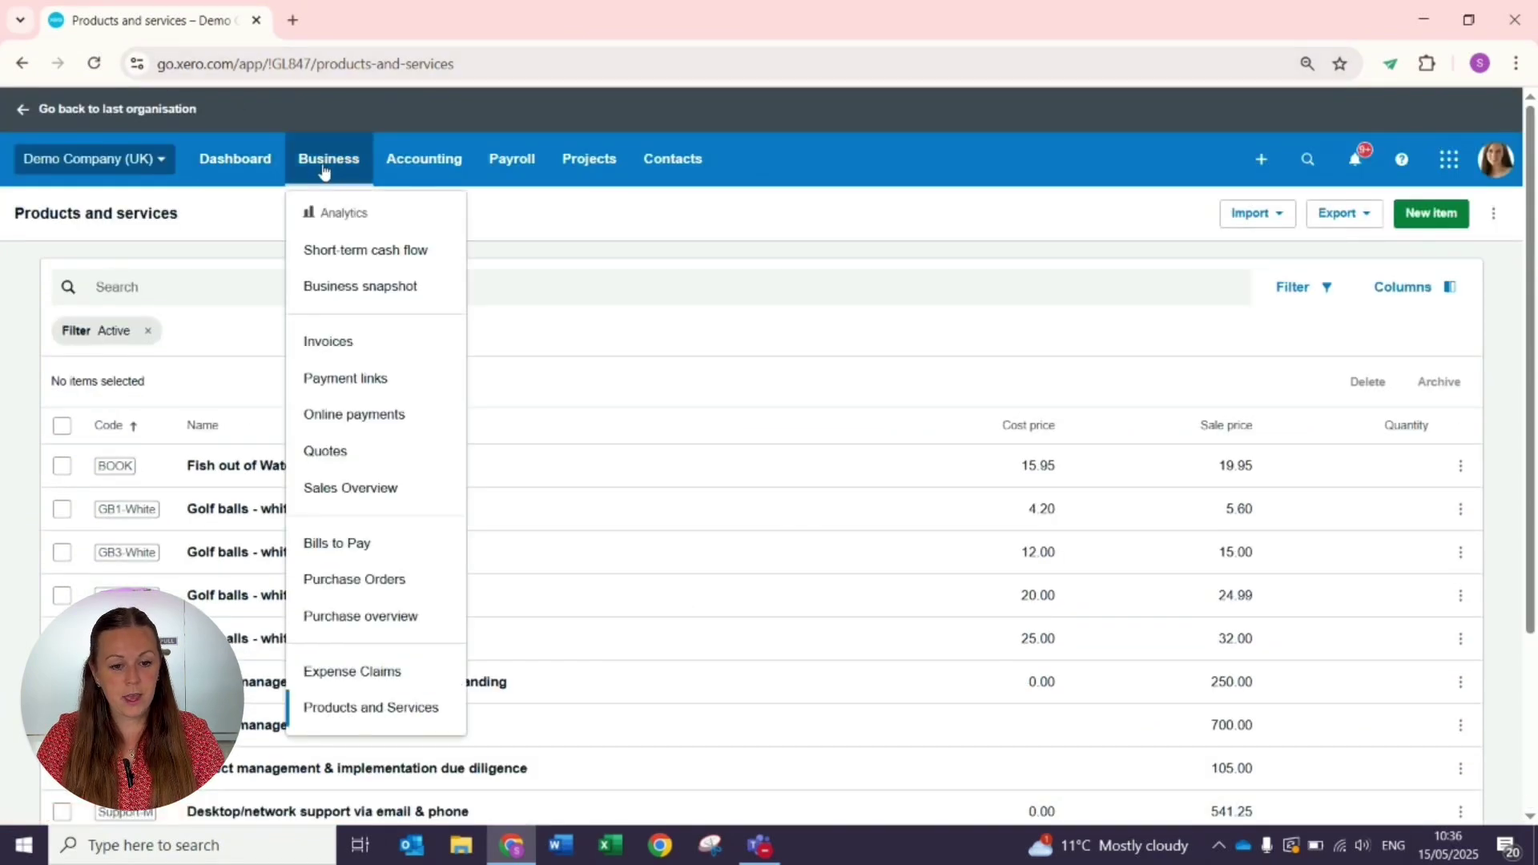
left_click(323, 548)
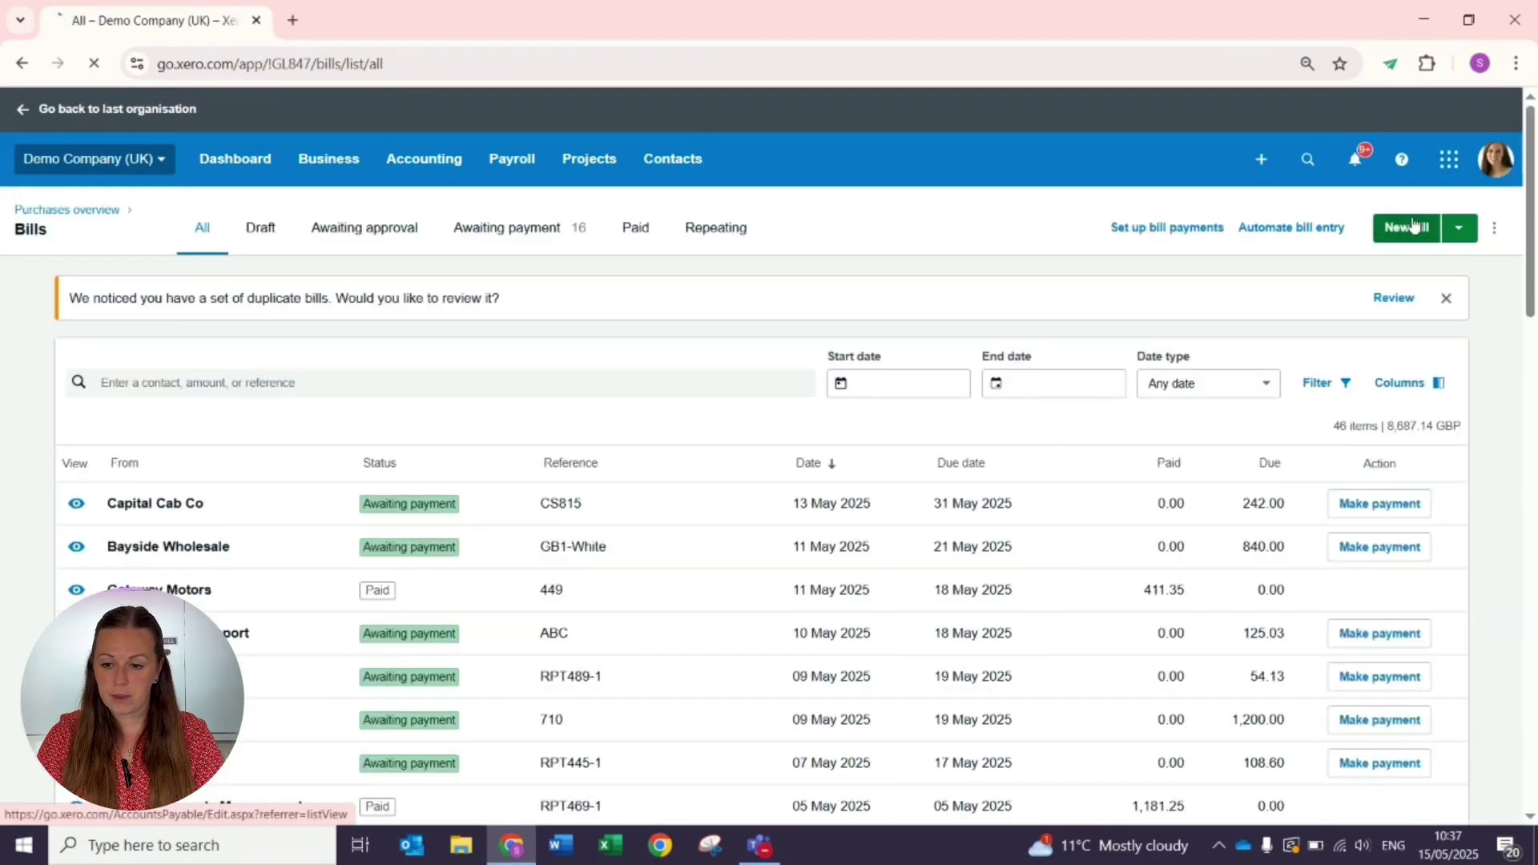
left_click(1413, 225)
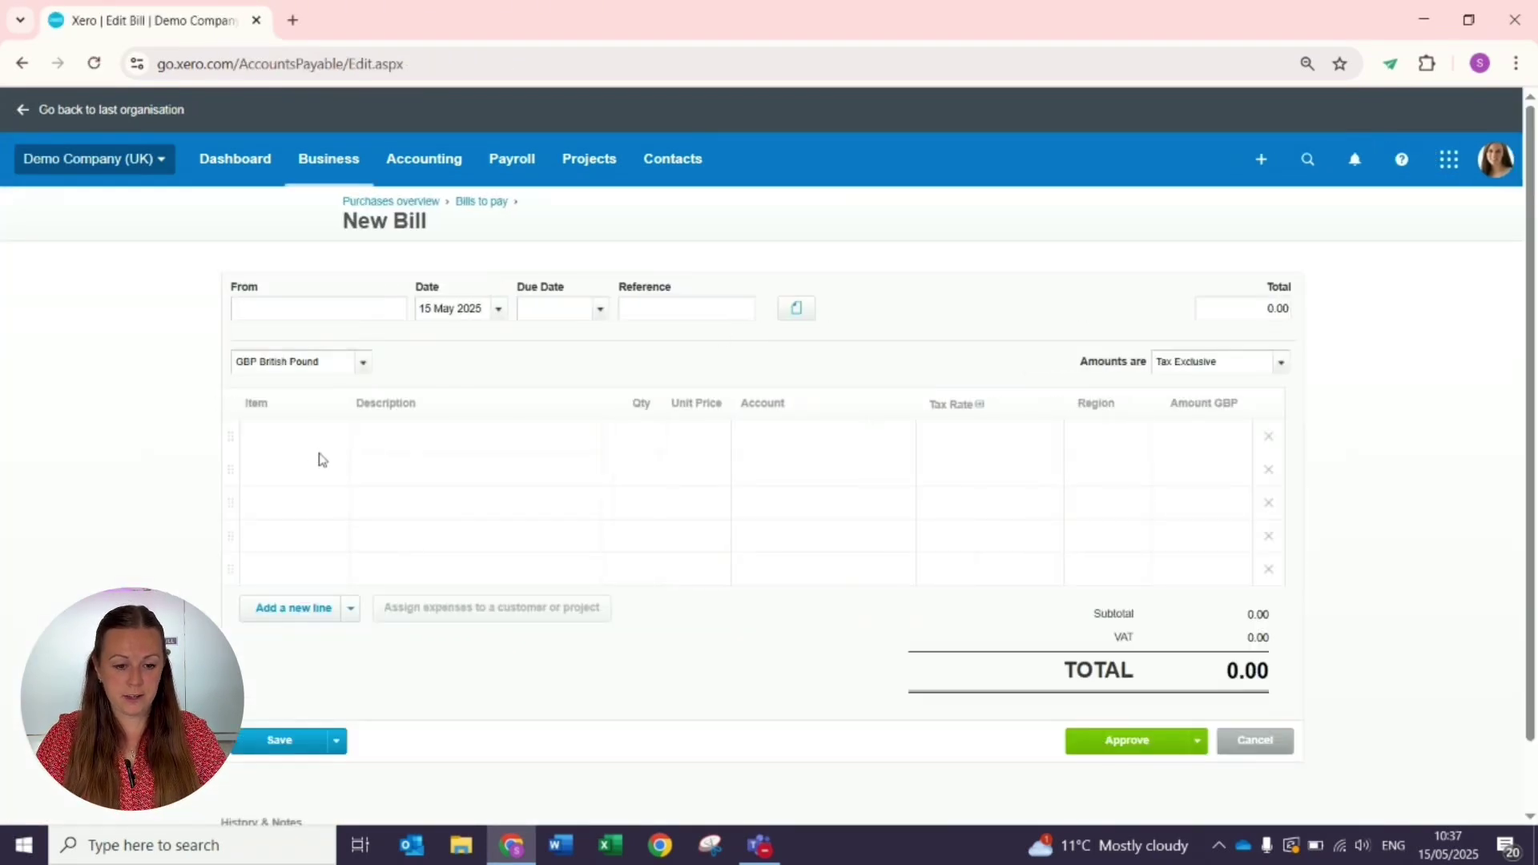
- Add a TSL - Black T-Shirt Large Black line: quantity 6 at 20.00, totalling 120.00
left_click(329, 446)
left_click(337, 437)
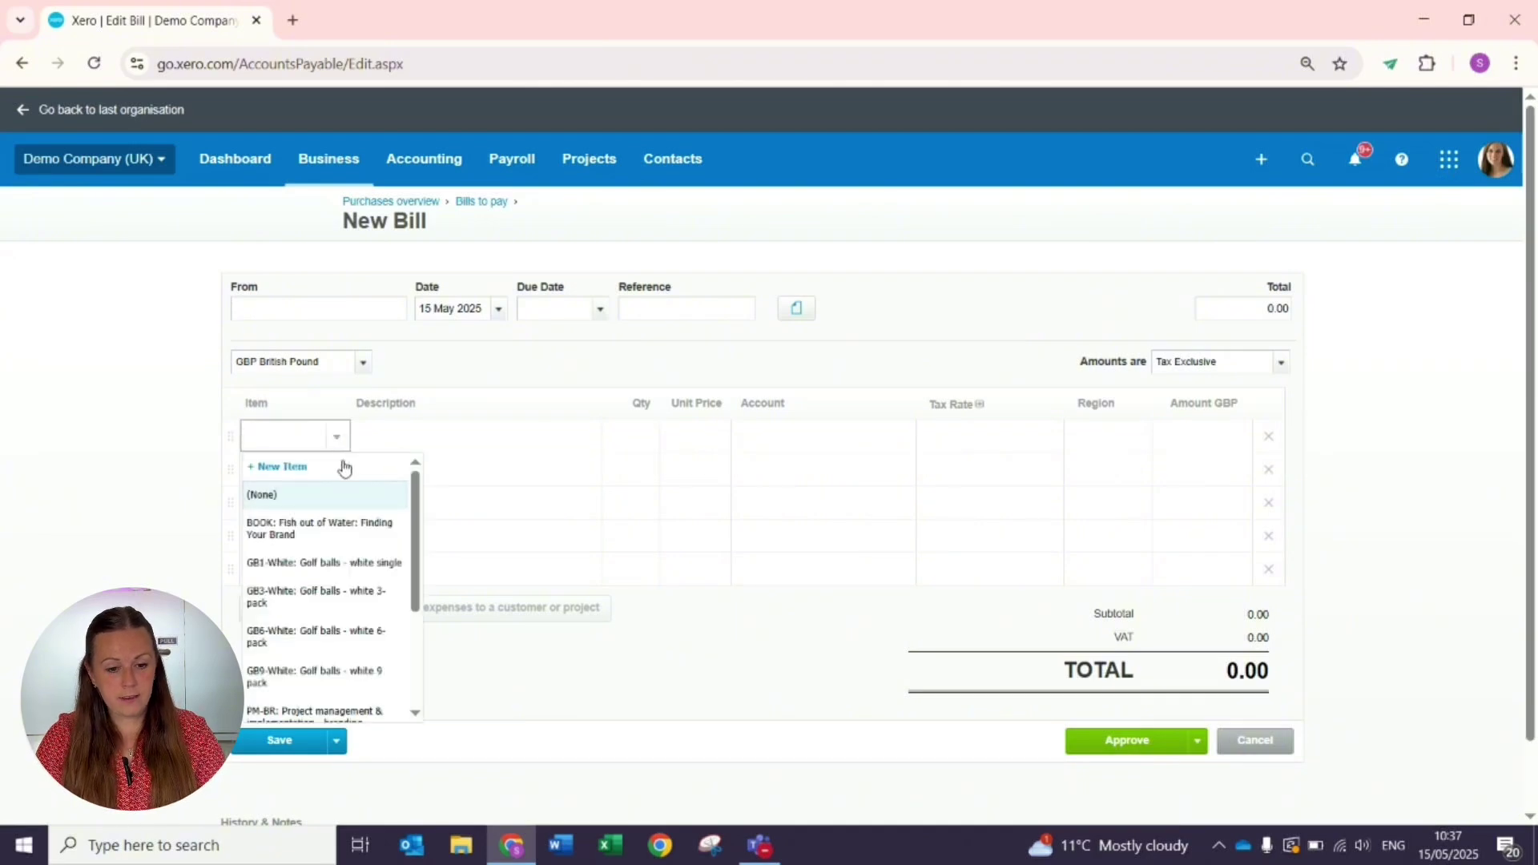
scroll(353, 613, "down", 4)
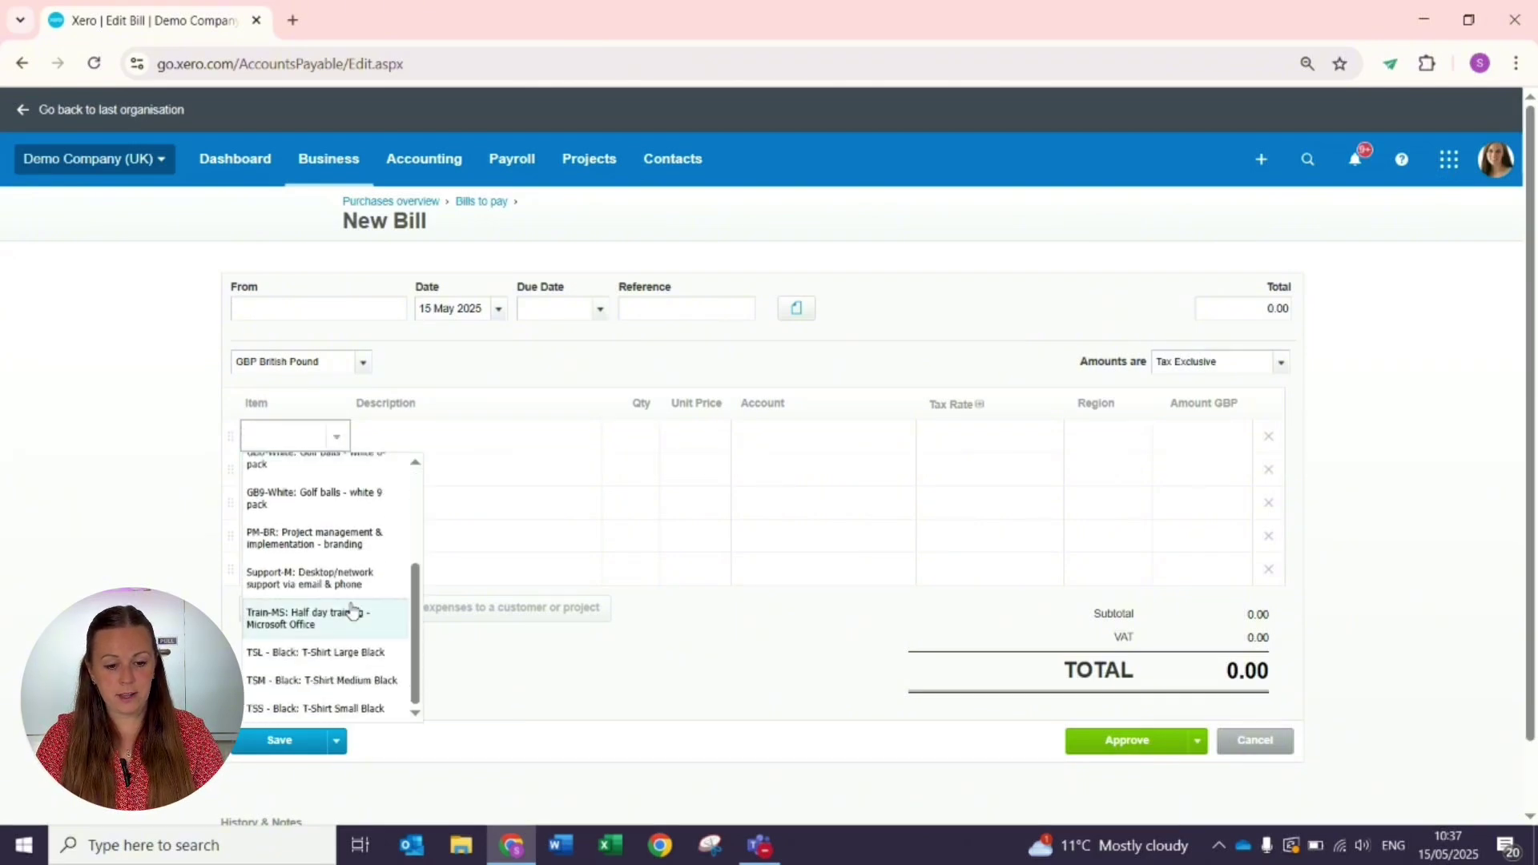
left_click(350, 652)
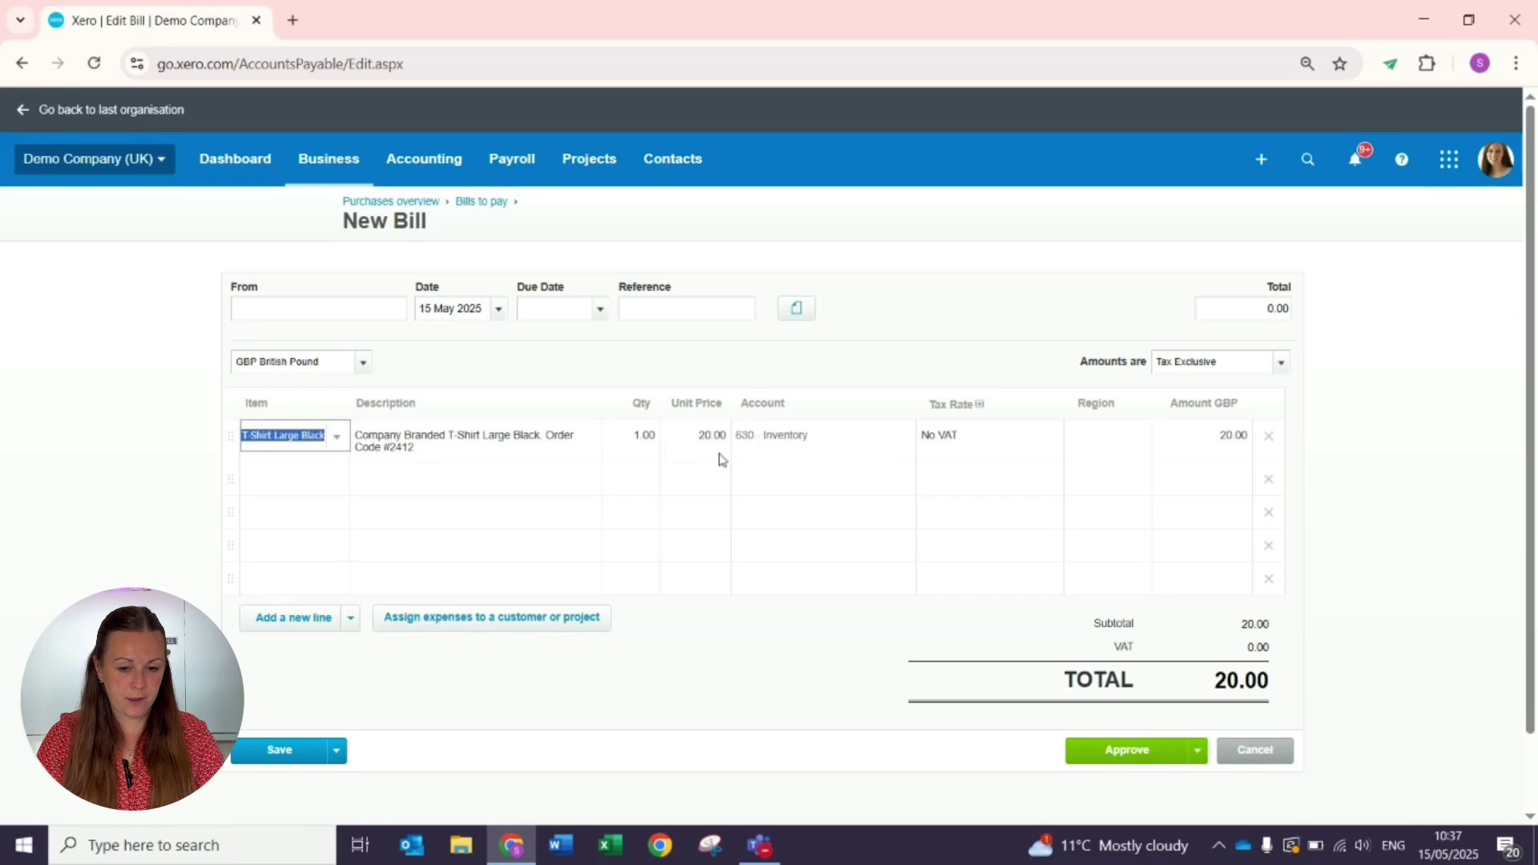
left_click(638, 439)
left_click(640, 439)
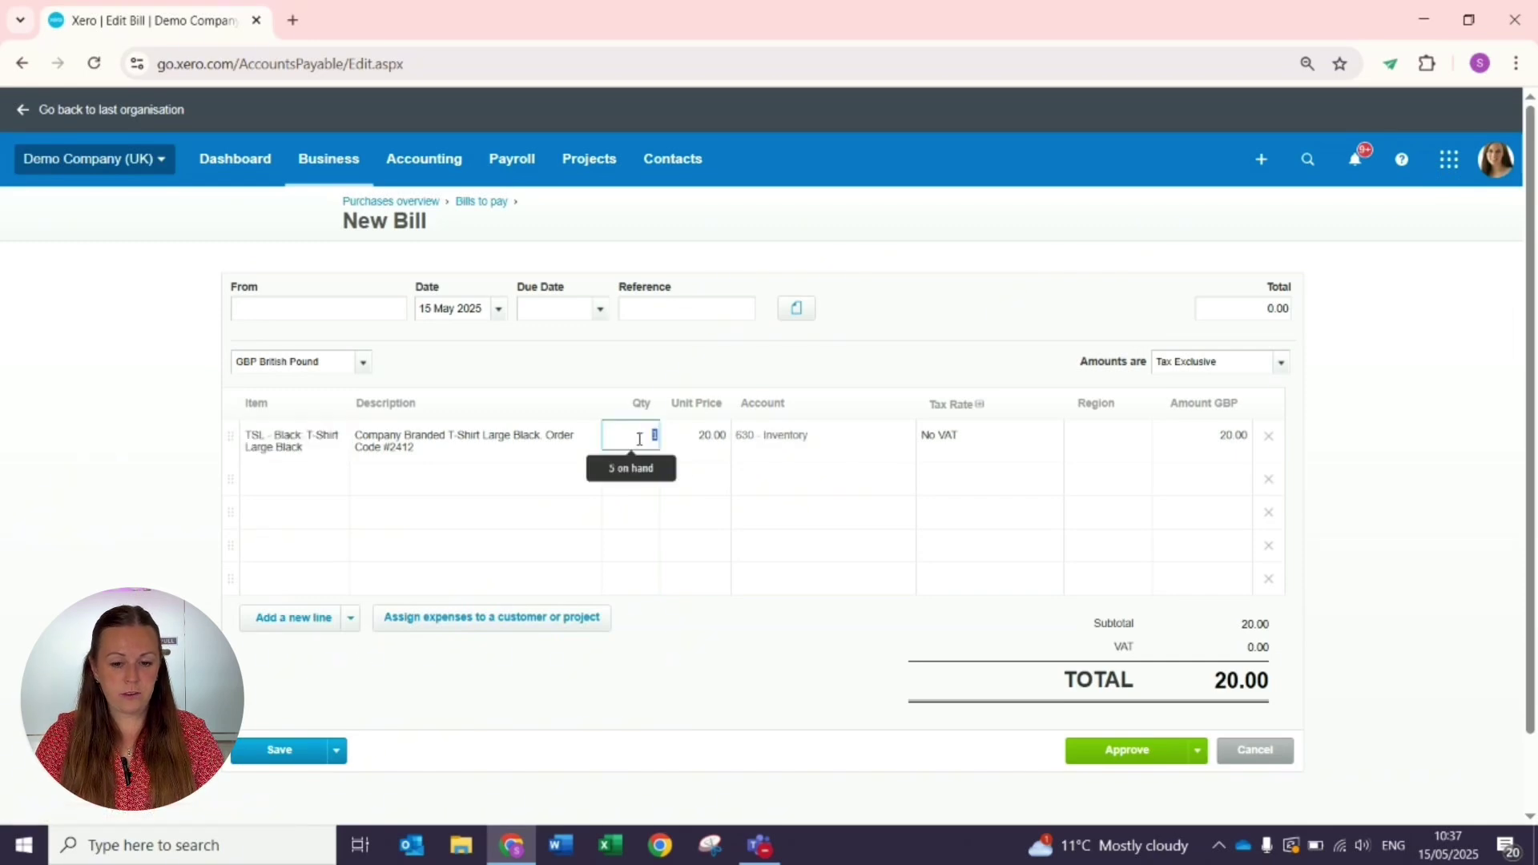
type("6")
key("Tab")
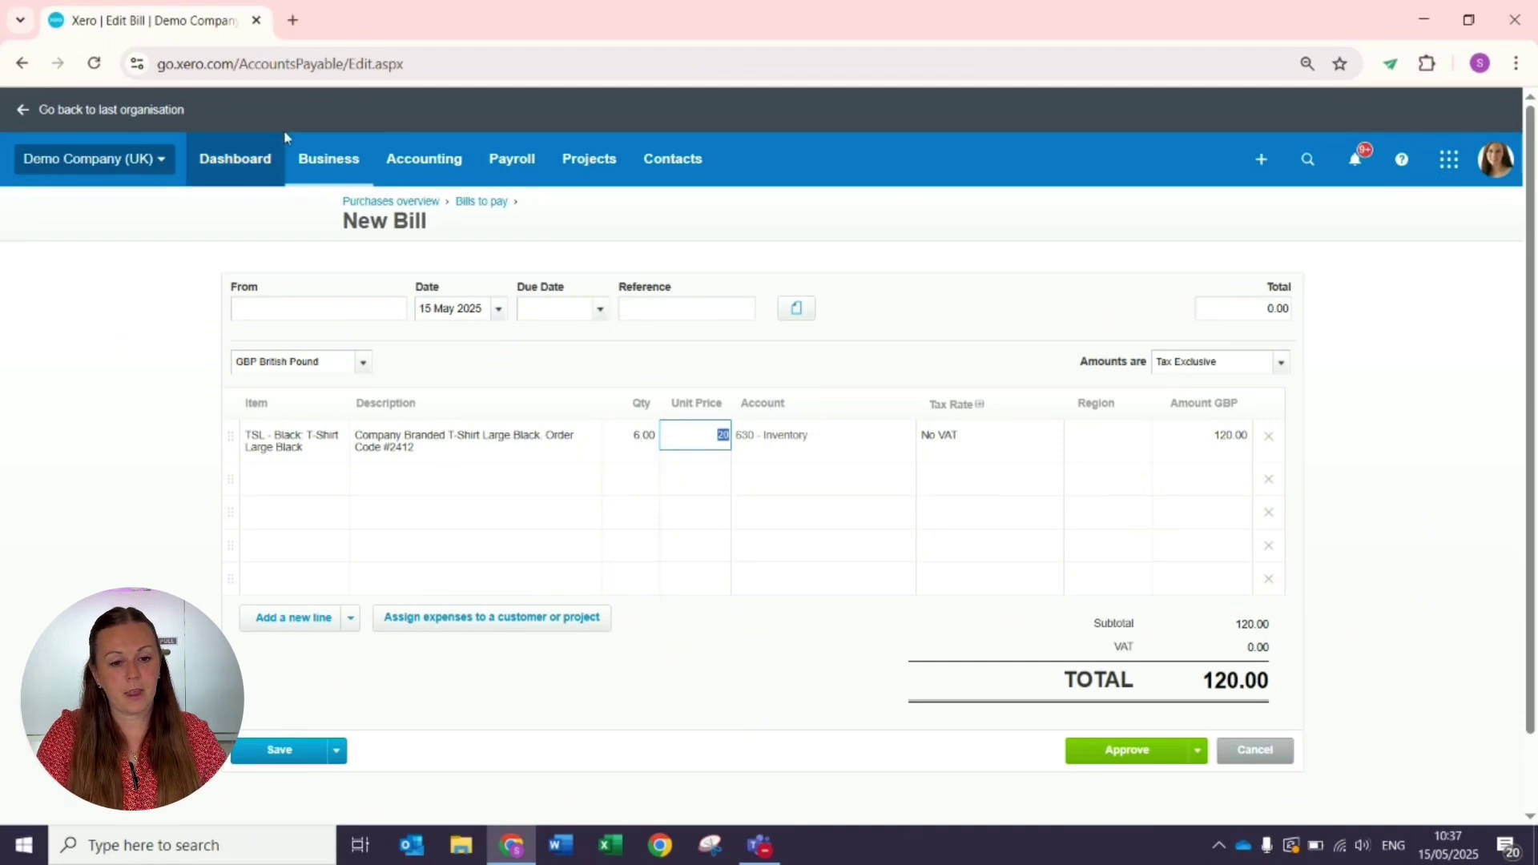
left_click(328, 159)
left_click(362, 343)
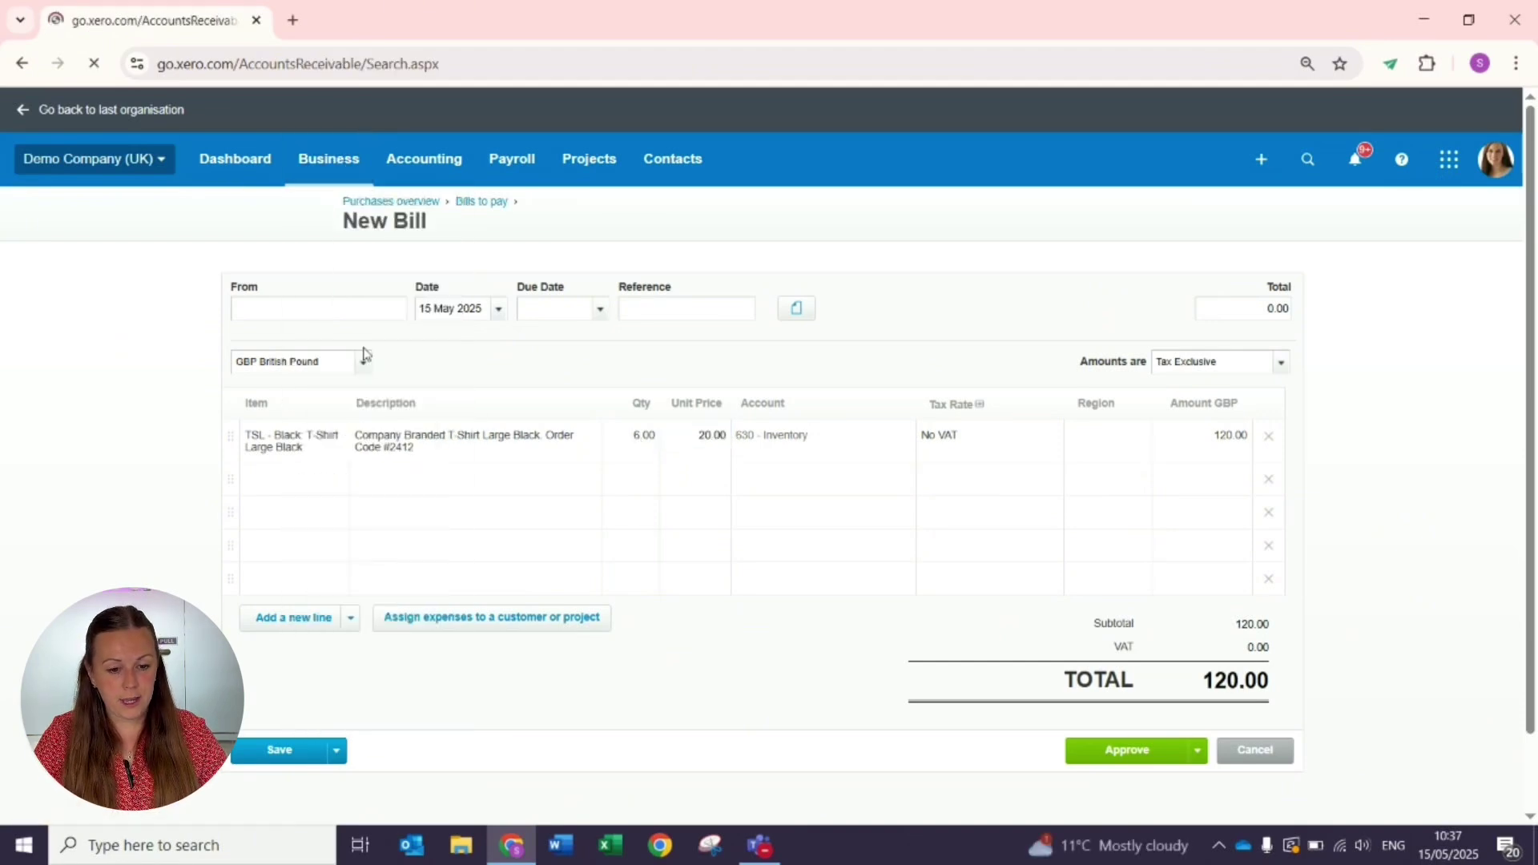
- Start a new invoice, skip the template setup, and add TSM - Black T-Shirt Medium Black
left_click(355, 266)
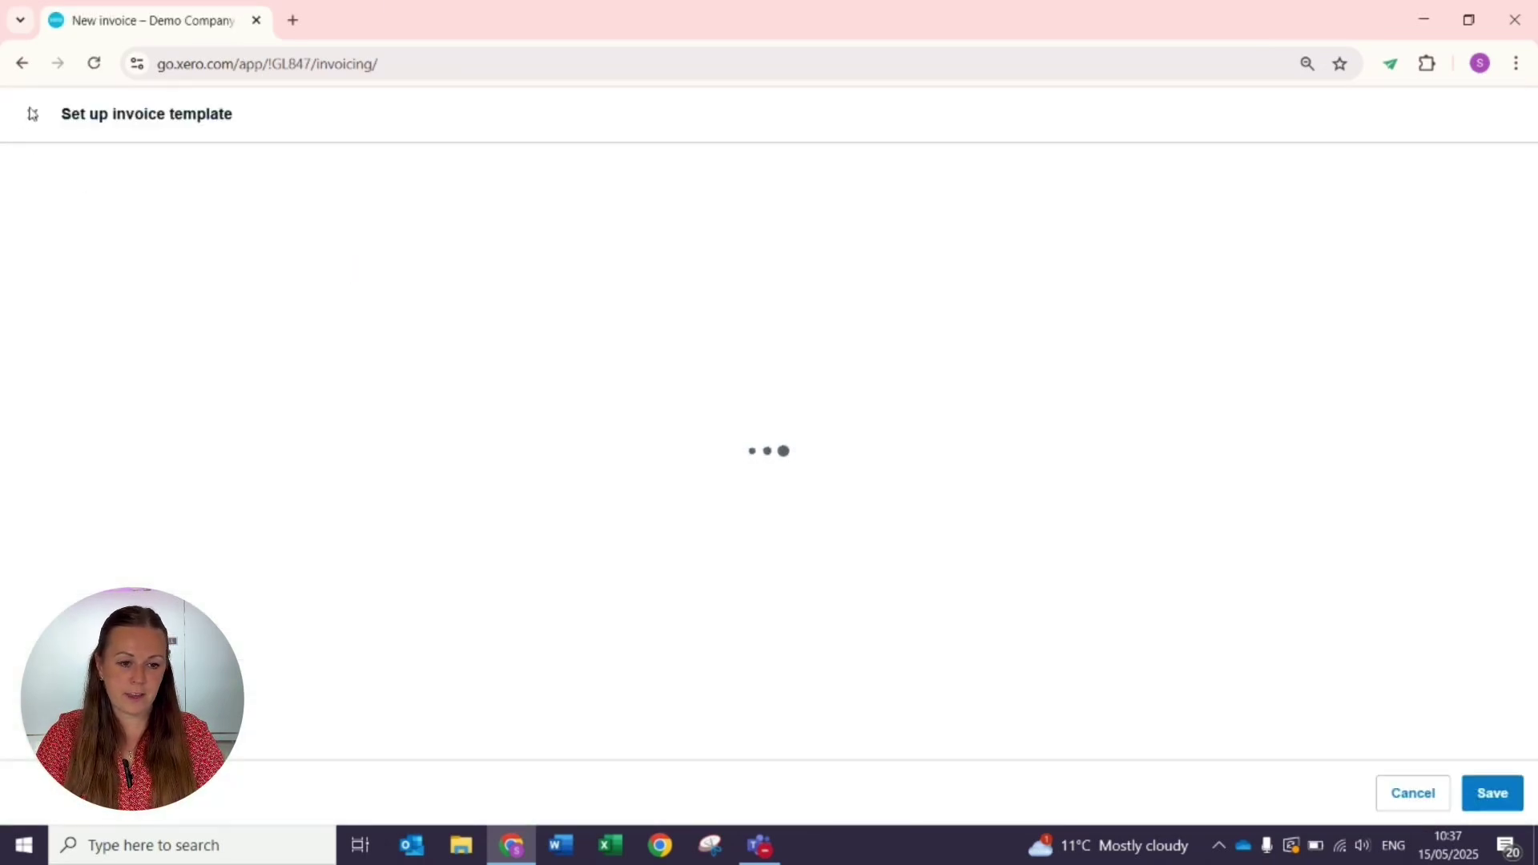
left_click(33, 113)
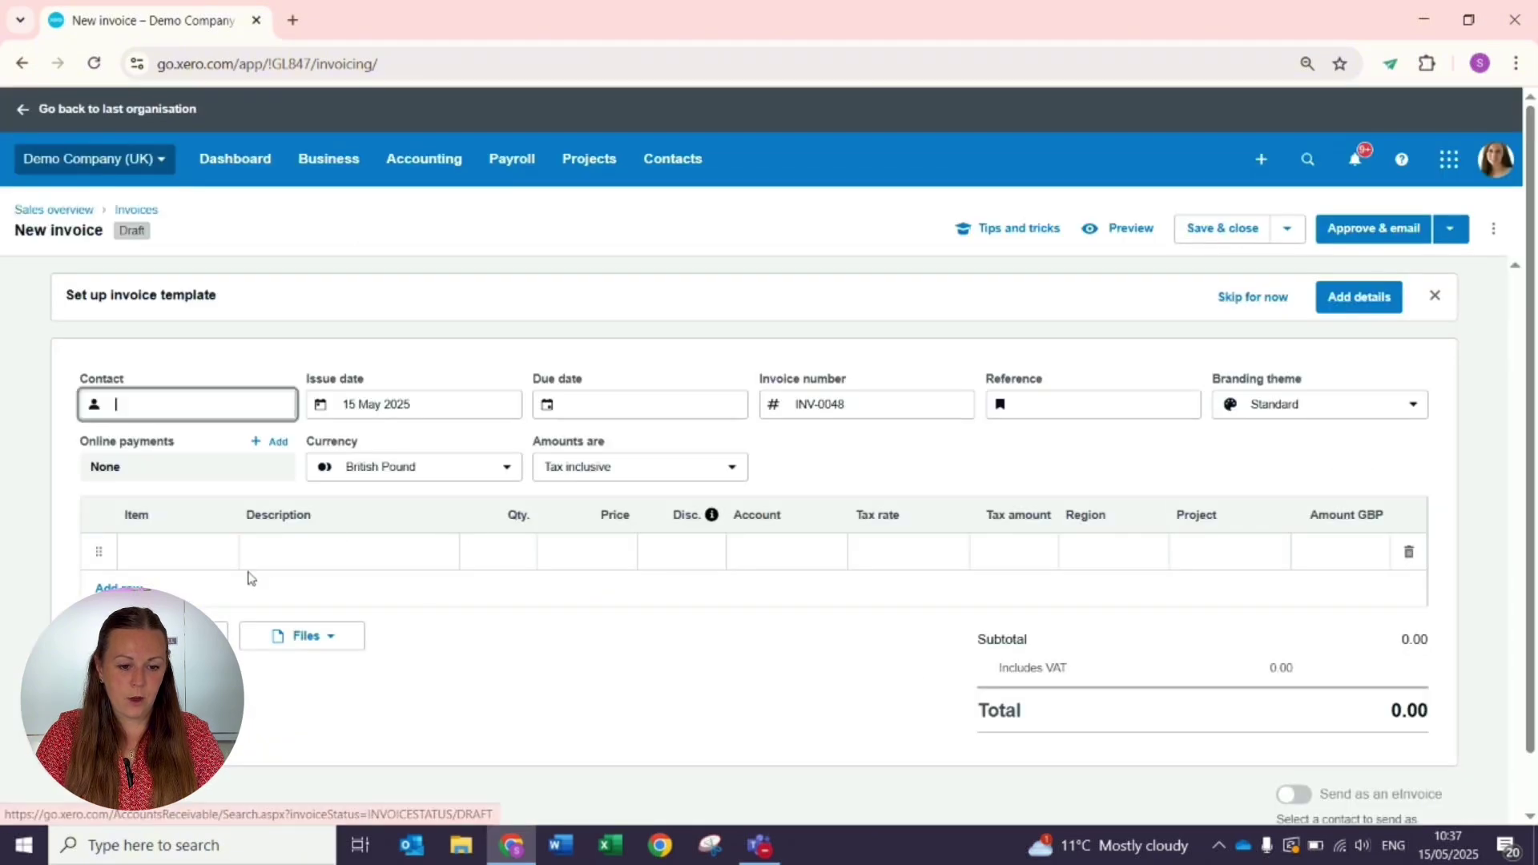
left_click(223, 554)
scroll(288, 429, "down", 1)
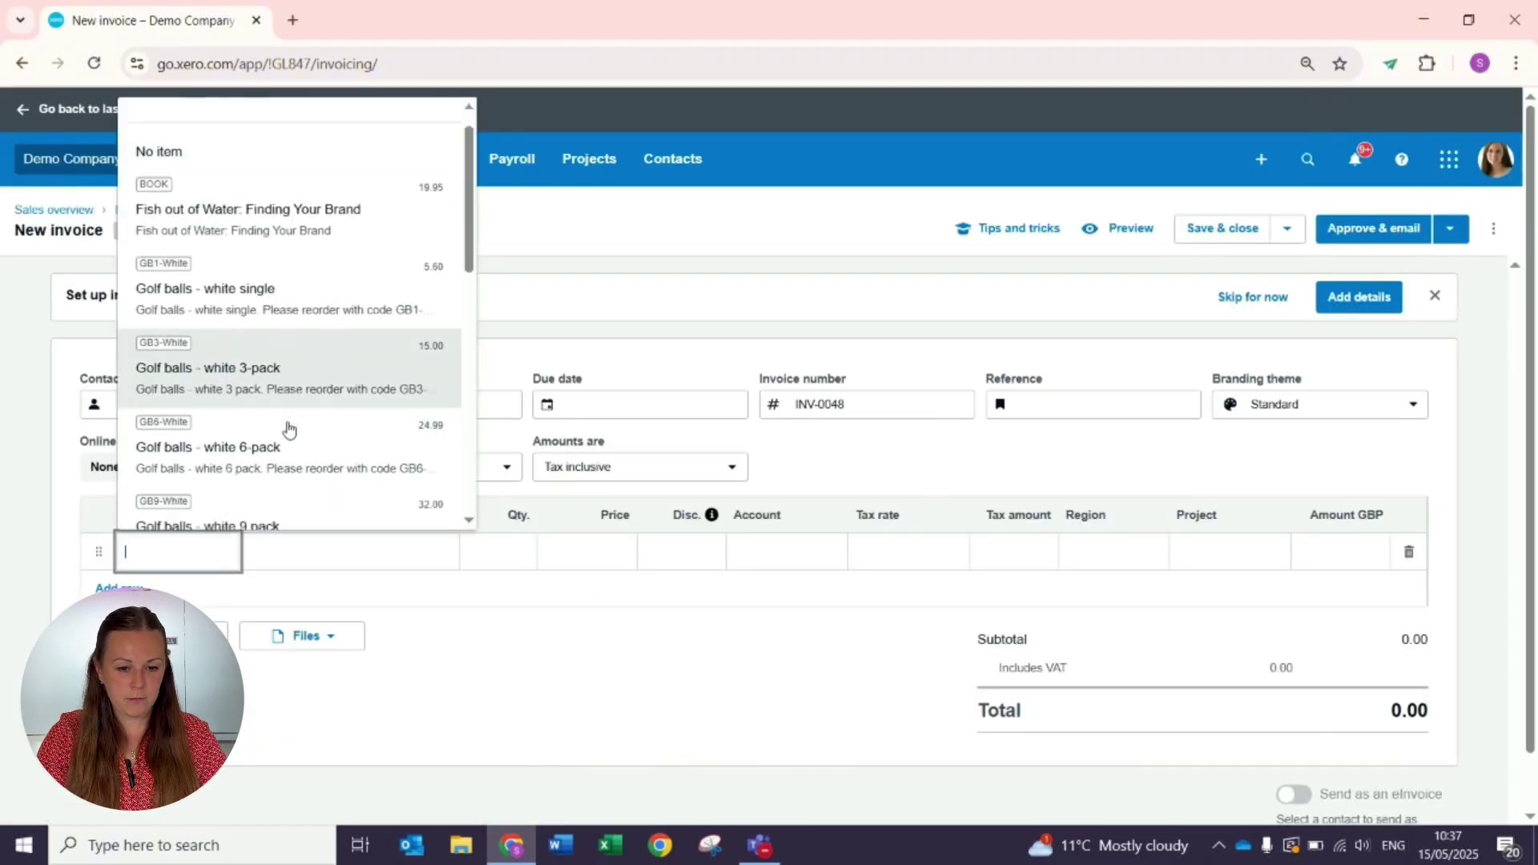
scroll(289, 430, "down", 8)
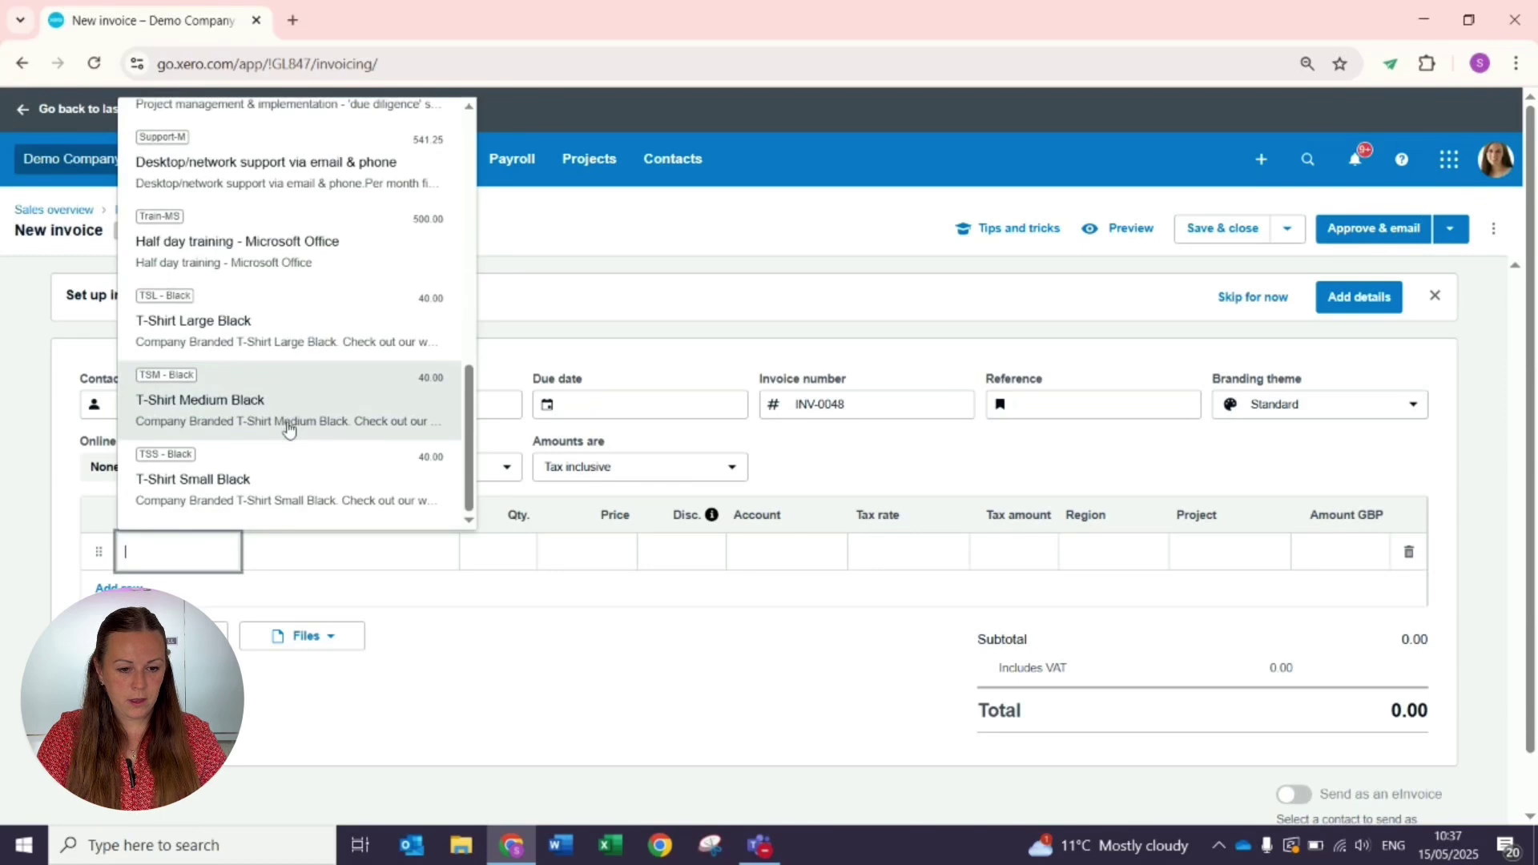
left_click(290, 431)
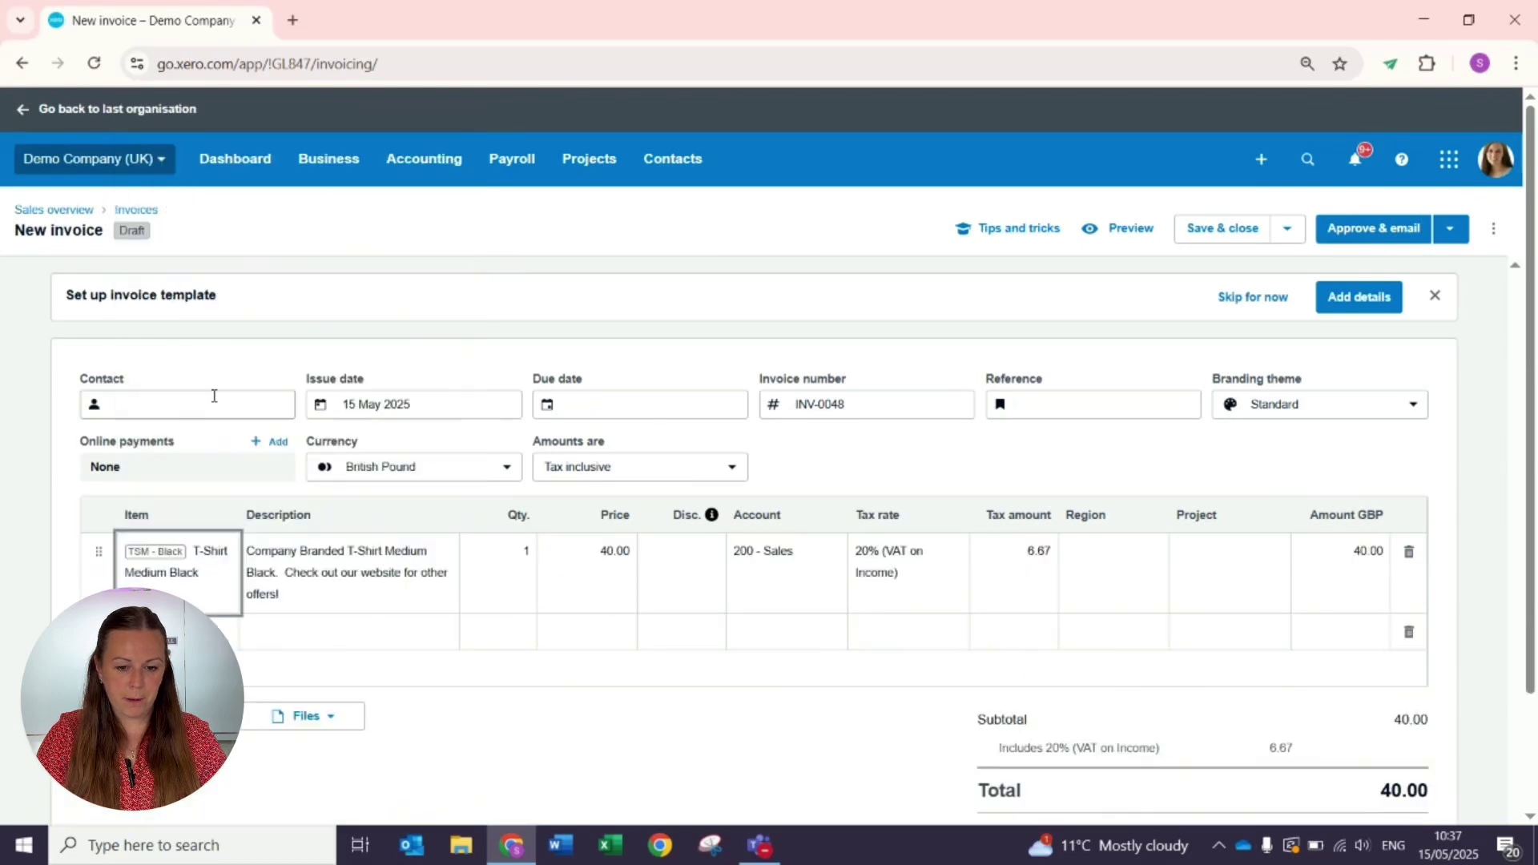
- Change the T-shirt line quantity from 1 to 2, totalling 80.00 at 40.00 each
left_click(534, 578)
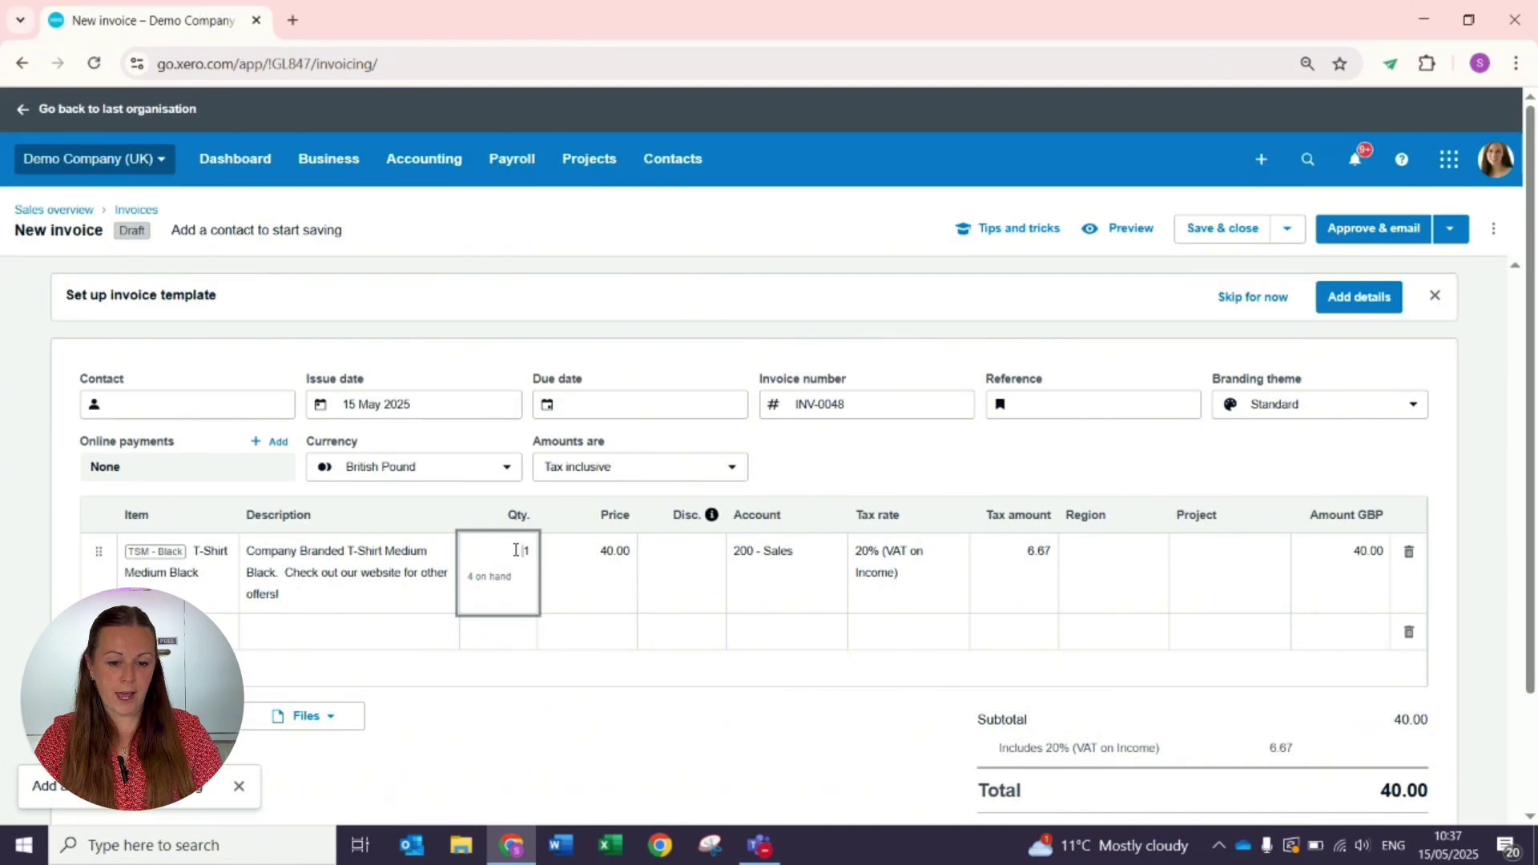
left_click_drag(516, 550, 531, 551)
type("2")
key("Tab")
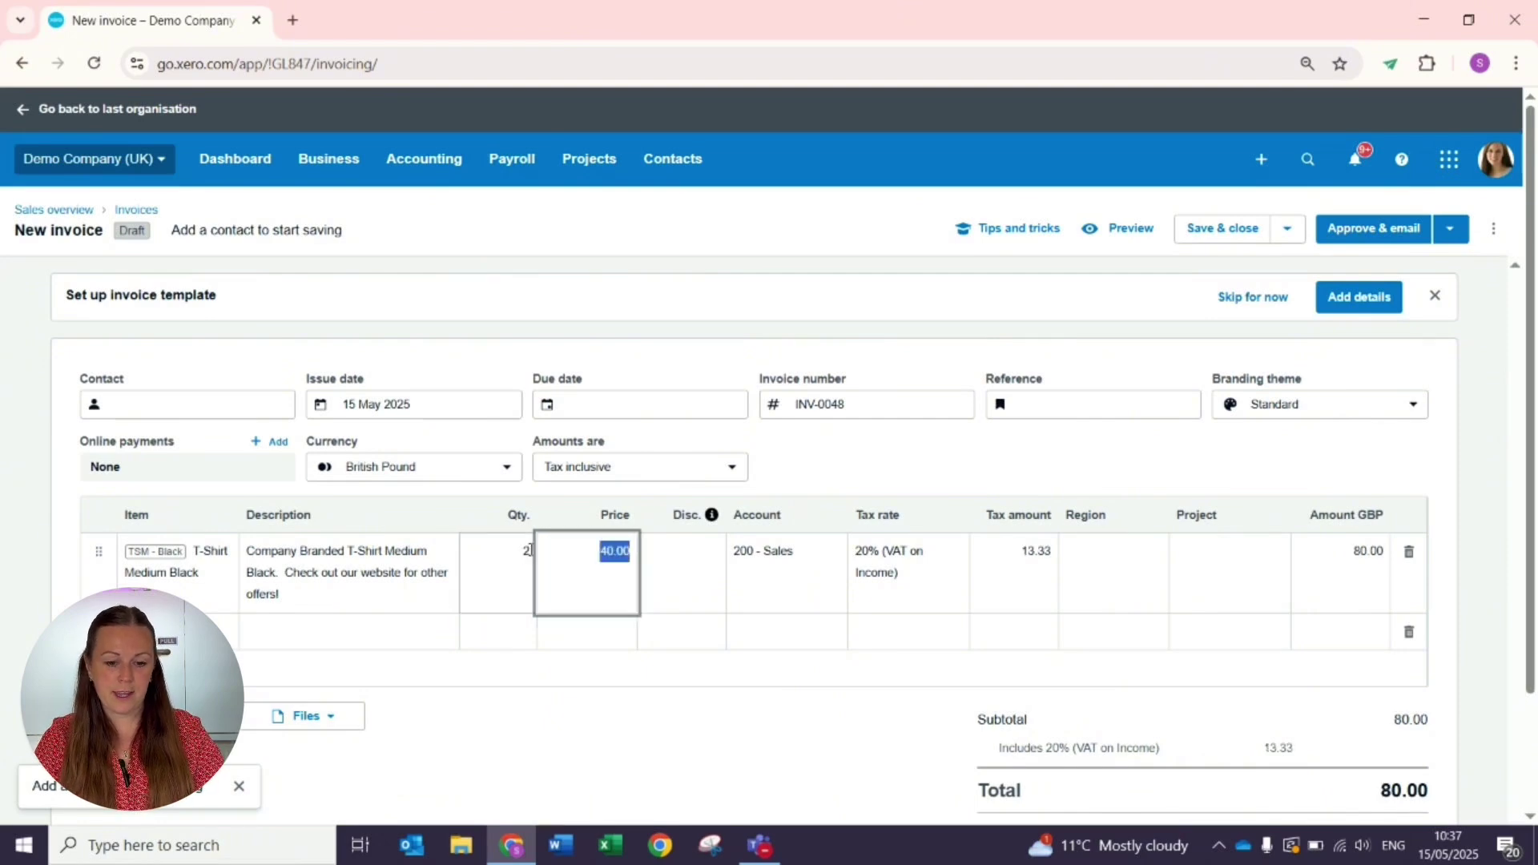